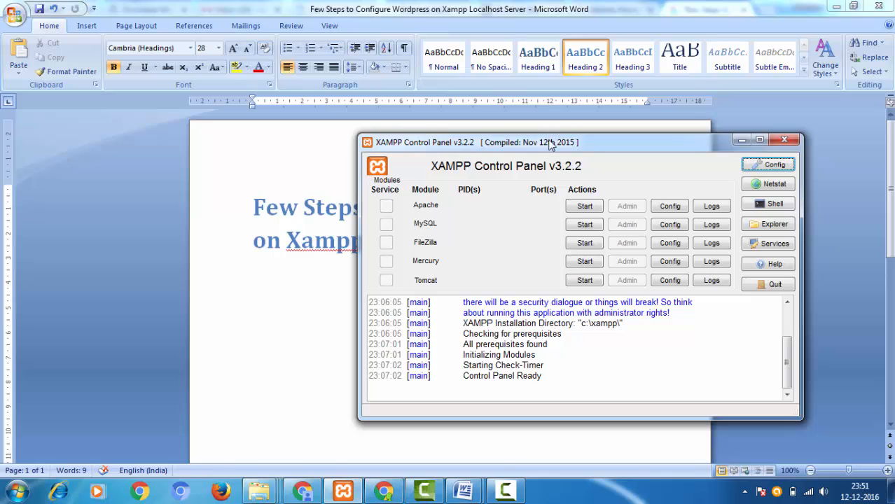
# - Start the Apache and MySQL modules in the XAMPP Control Panel
pyautogui.moveTo(550, 151); pyautogui.dragTo(529, 160)
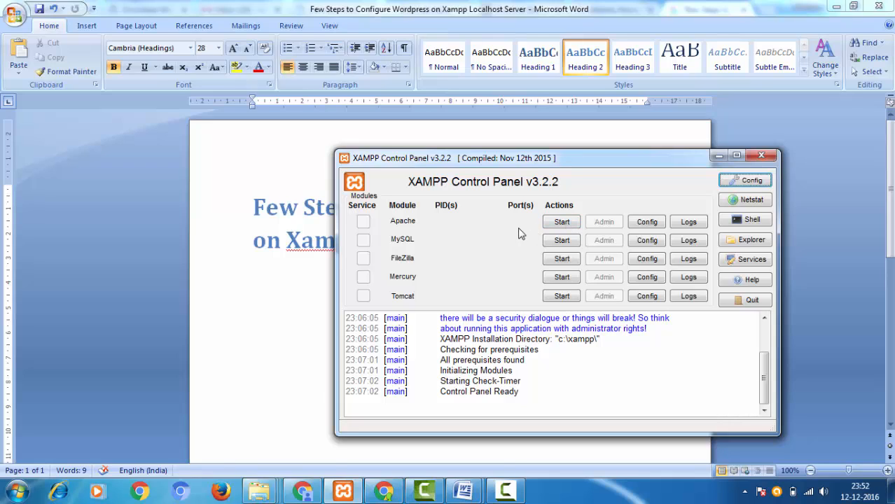
pyautogui.click(562, 223)
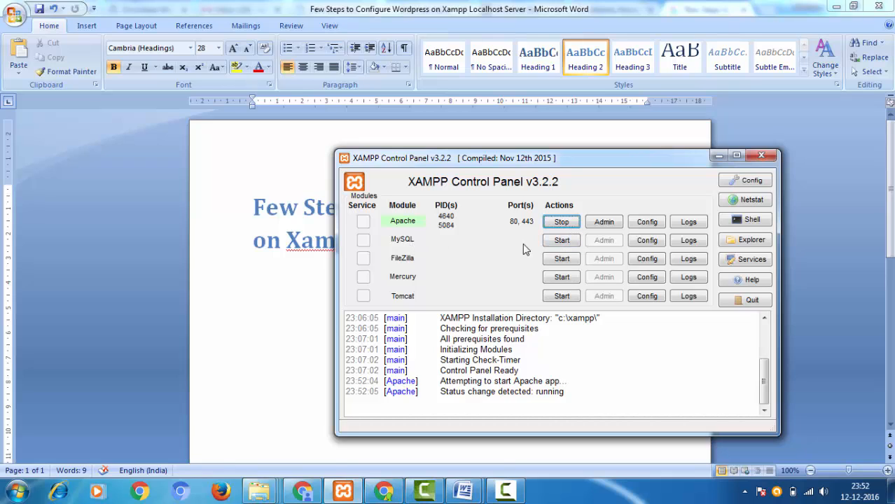
pyautogui.click(564, 242)
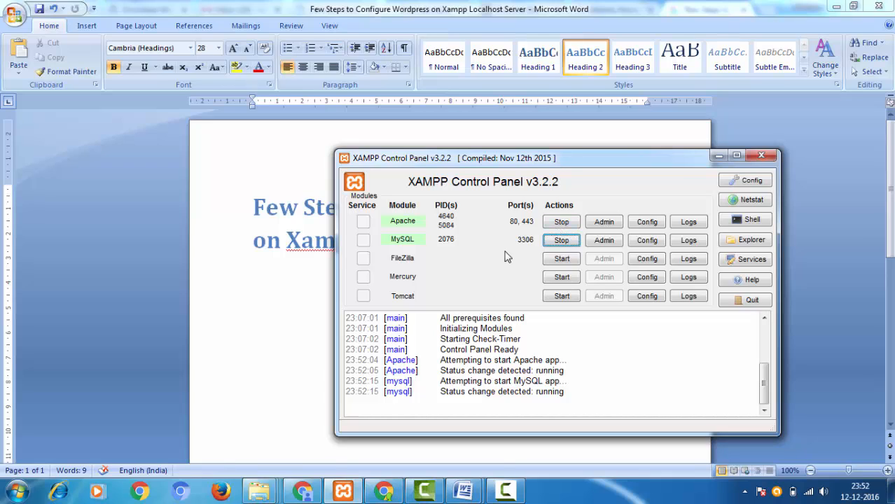
# - Switch to Chrome and open google.co.in in a new tab
pyautogui.click(303, 491)
pyautogui.click(622, 7)
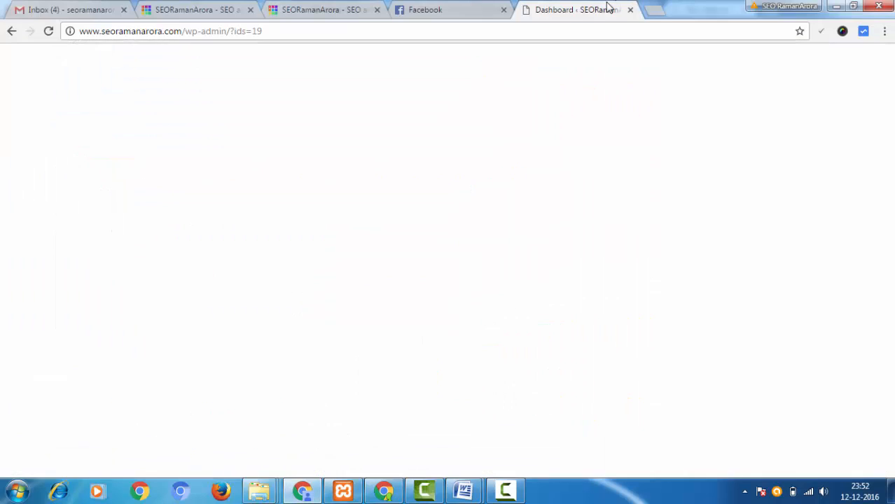
pyautogui.click(652, 9)
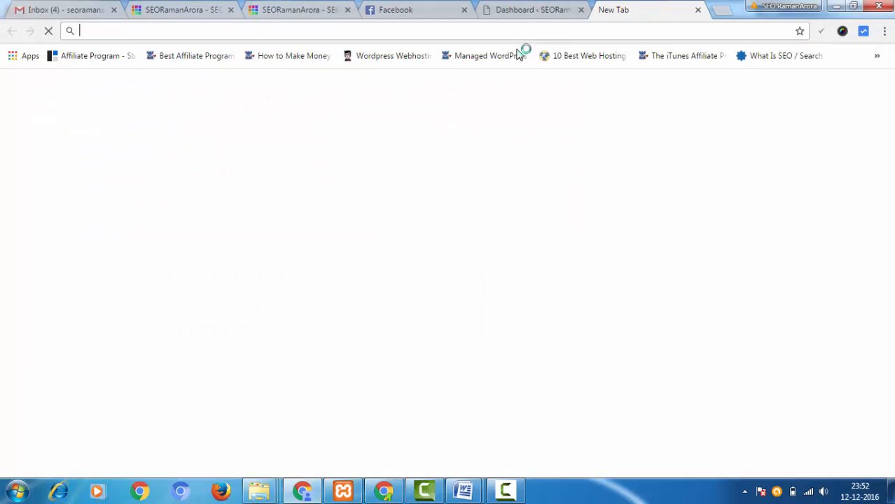
pyautogui.write('gg')
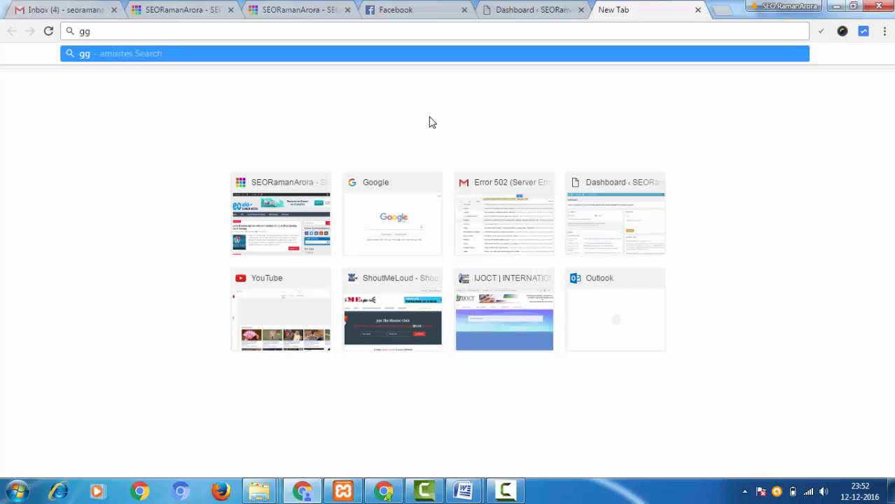
pyautogui.press('BackSpace')
pyautogui.write('oo')
pyautogui.press('Right')
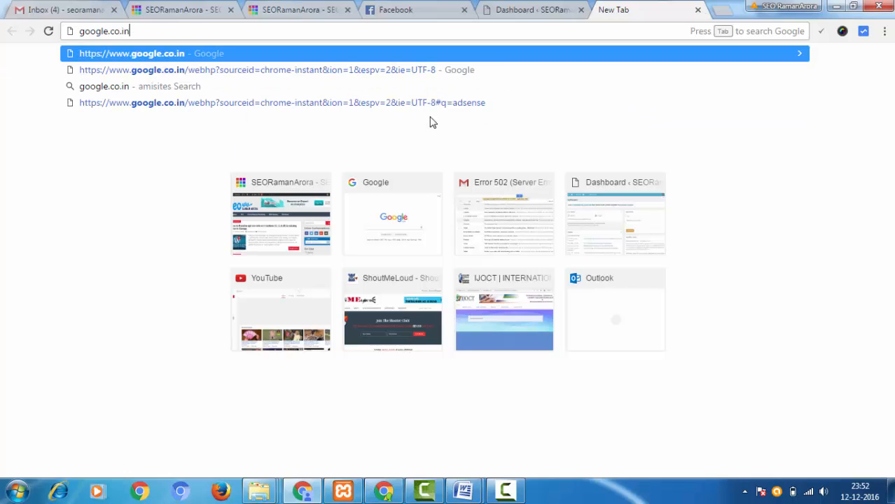
pyautogui.press('Return')
pyautogui.click(378, 242)
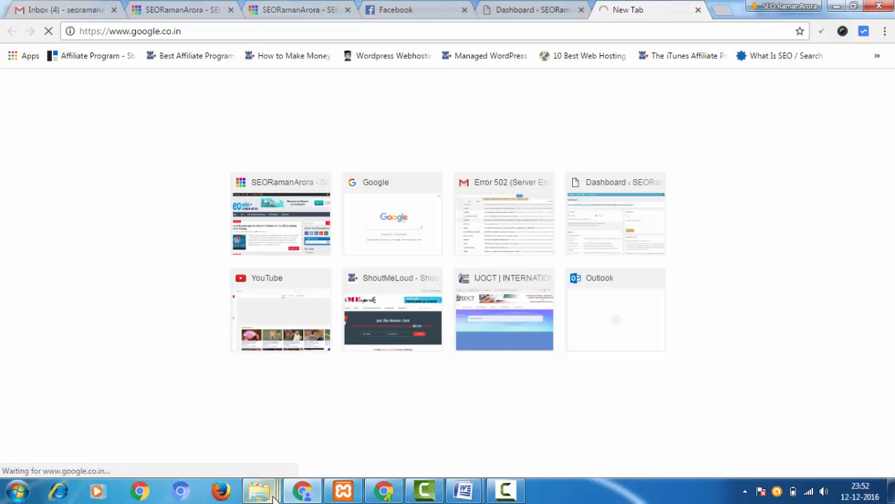
# - Search Google for "download wordpress"
pyautogui.moveTo(261, 496)
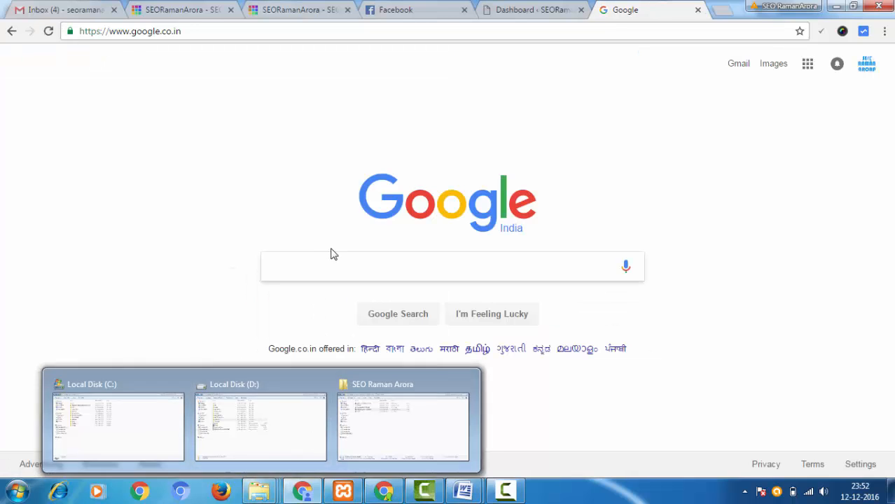
pyautogui.write('ow')
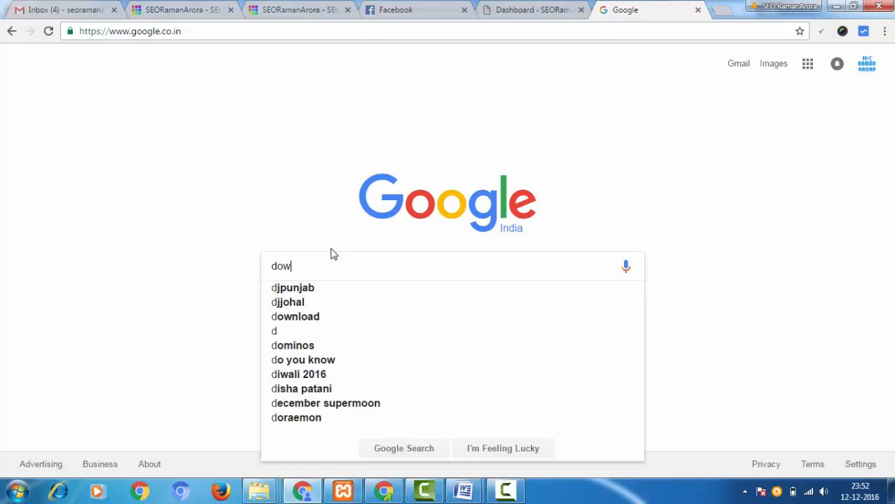
pyautogui.write('n')
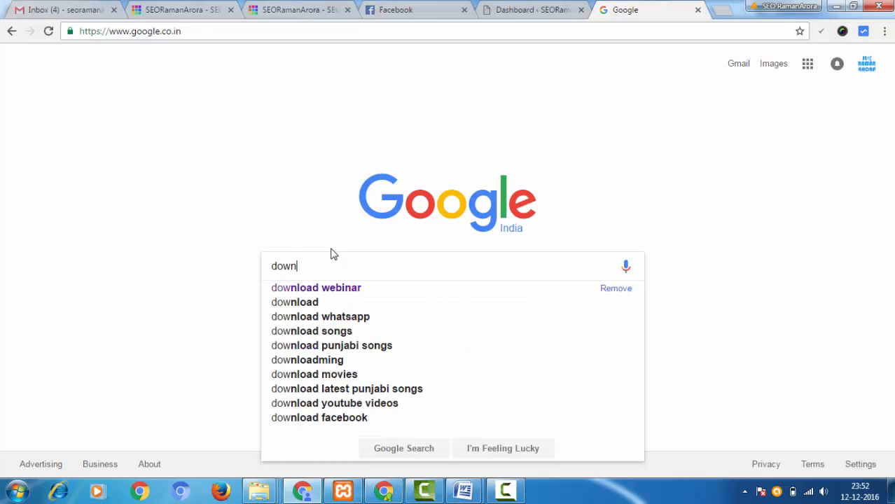
pyautogui.write('loa')
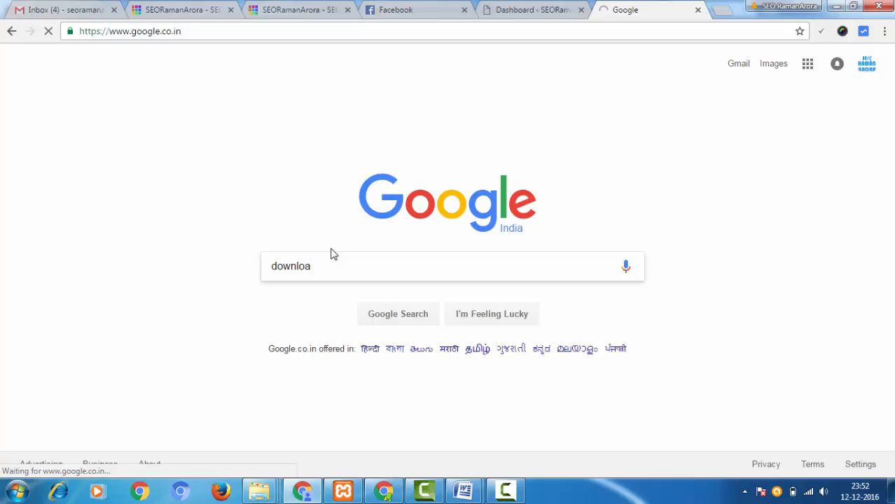
pyautogui.write('d wordpress')
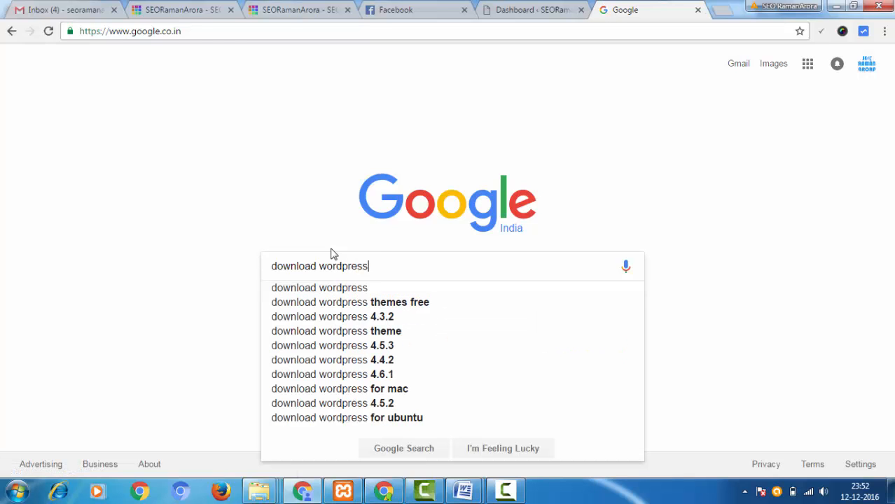
pyautogui.press('Return')
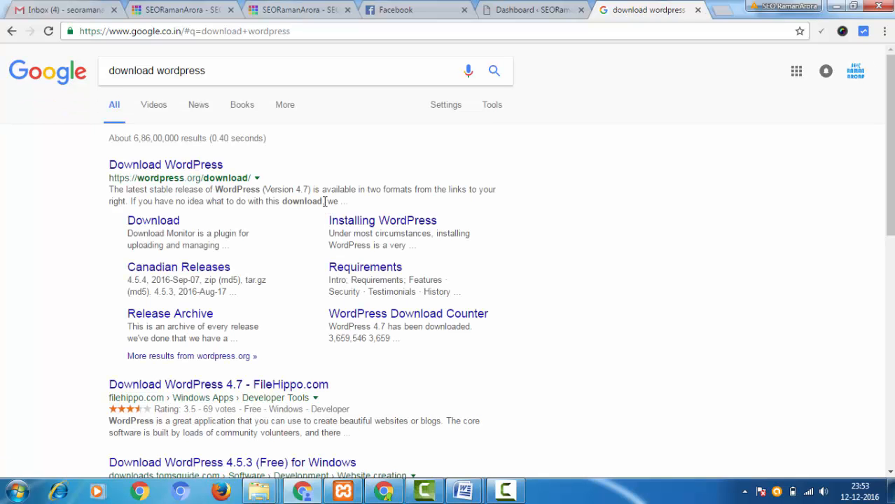
# - Open the Download WordPress page on wordpress.org from the search results
pyautogui.click(174, 168)
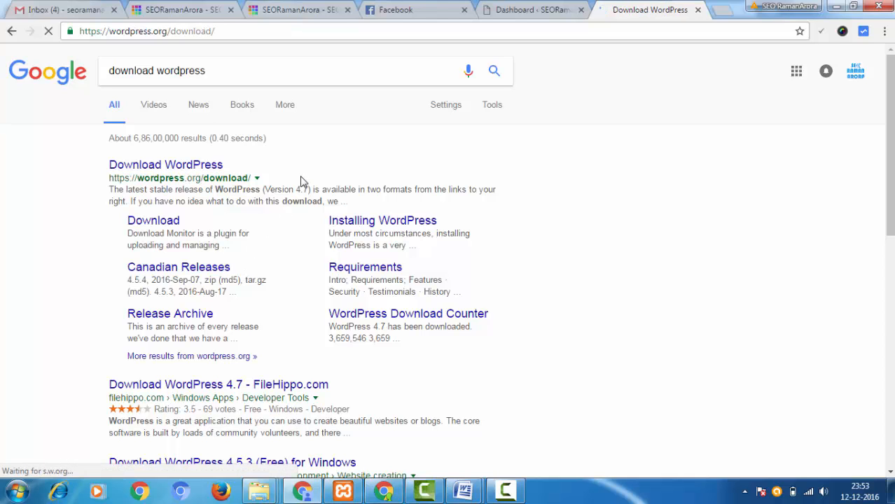
pyautogui.moveTo(295, 190); pyautogui.dragTo(306, 190)
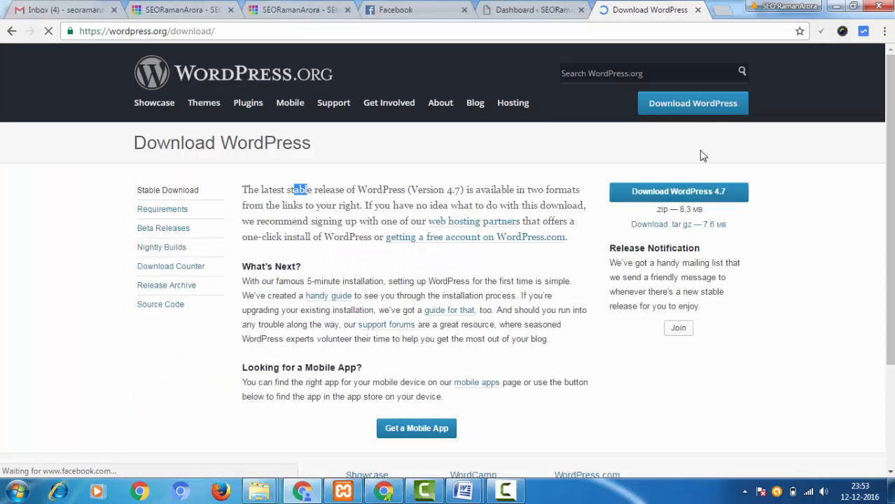
pyautogui.click(728, 166)
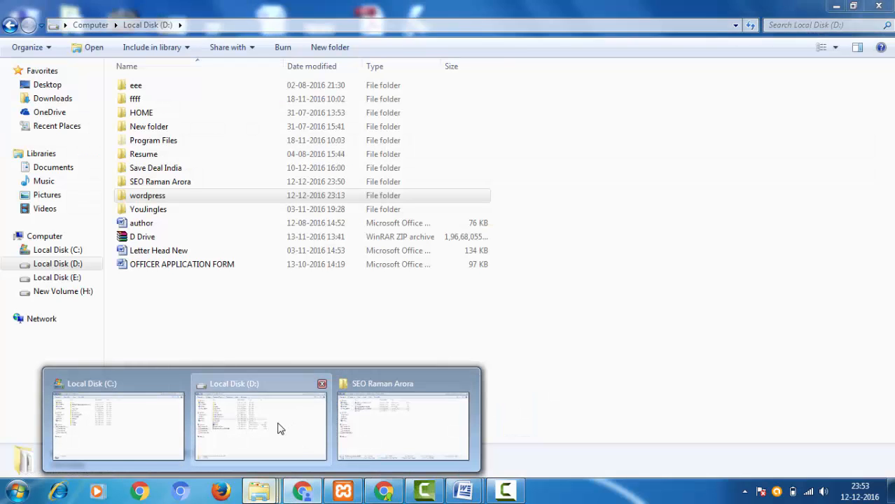
# - Switch to File Explorer and open the folder C:\xampp\htdocs\xampp
pyautogui.click(279, 429)
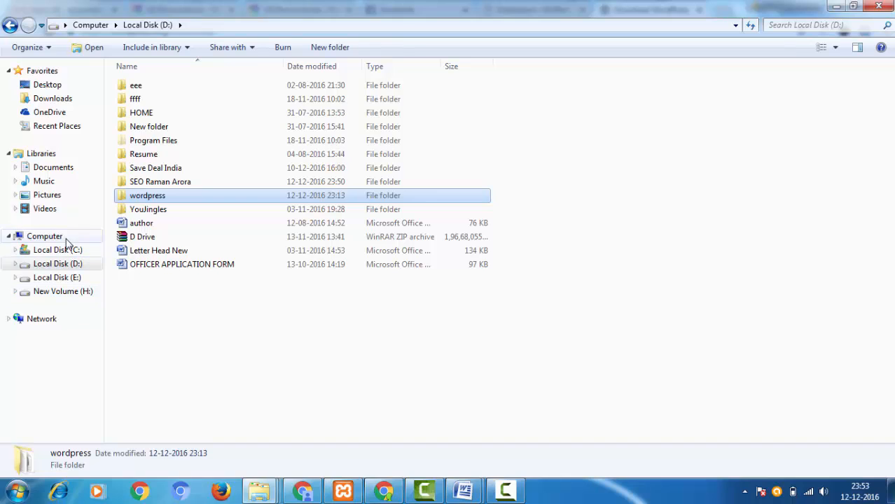
pyautogui.click(259, 490)
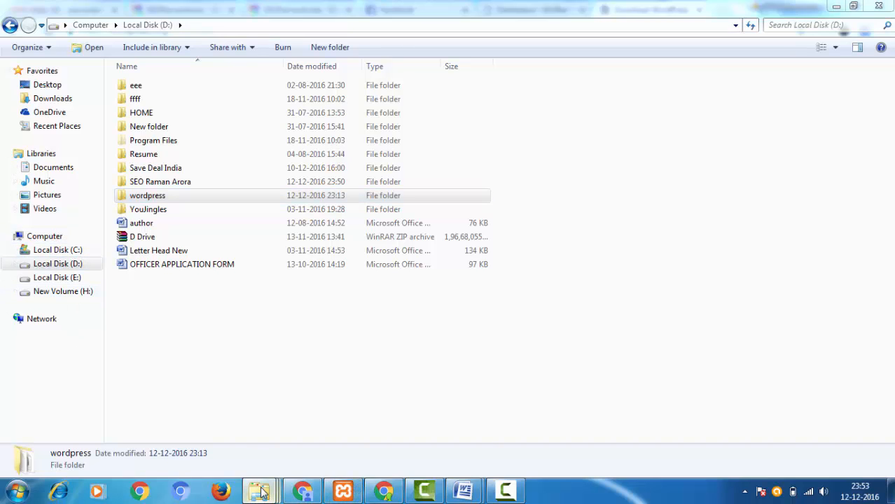
pyautogui.moveTo(114, 408)
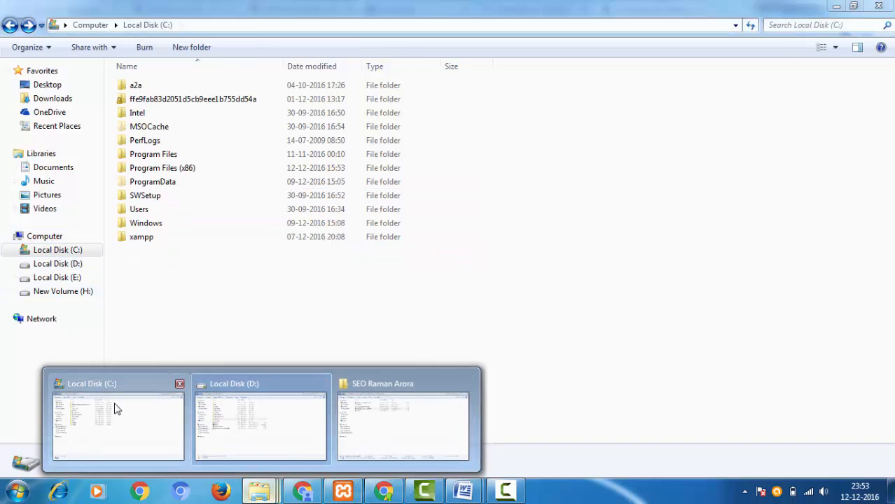
pyautogui.click(115, 409)
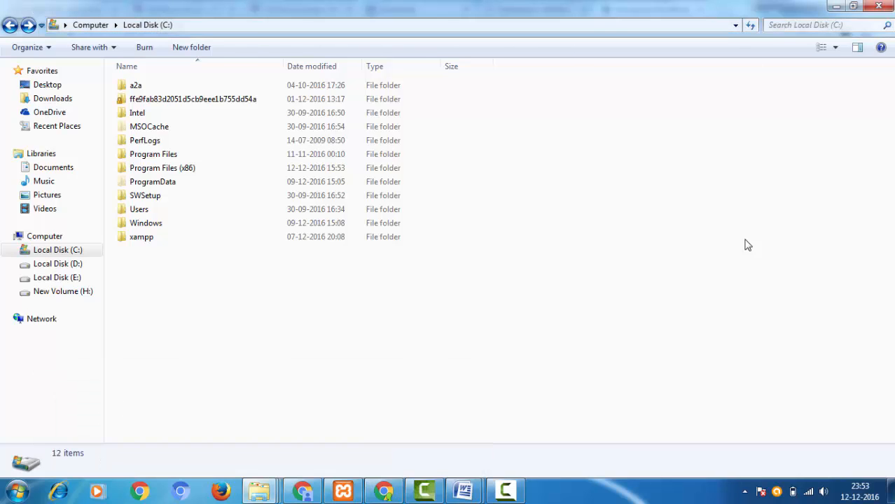
pyautogui.click(60, 237)
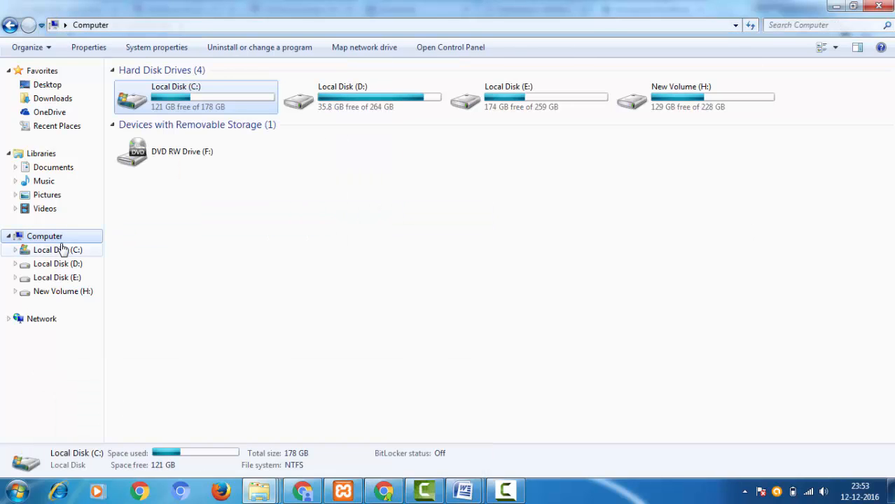
pyautogui.doubleClick(175, 98)
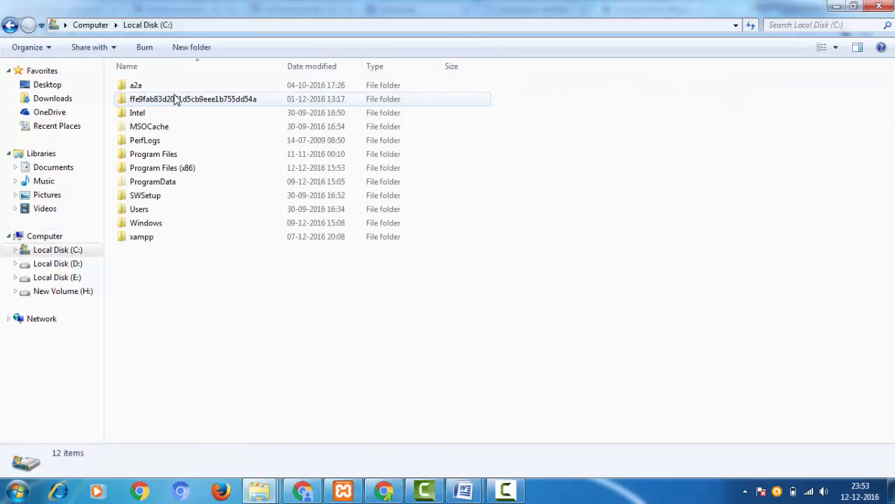
pyautogui.click(176, 239)
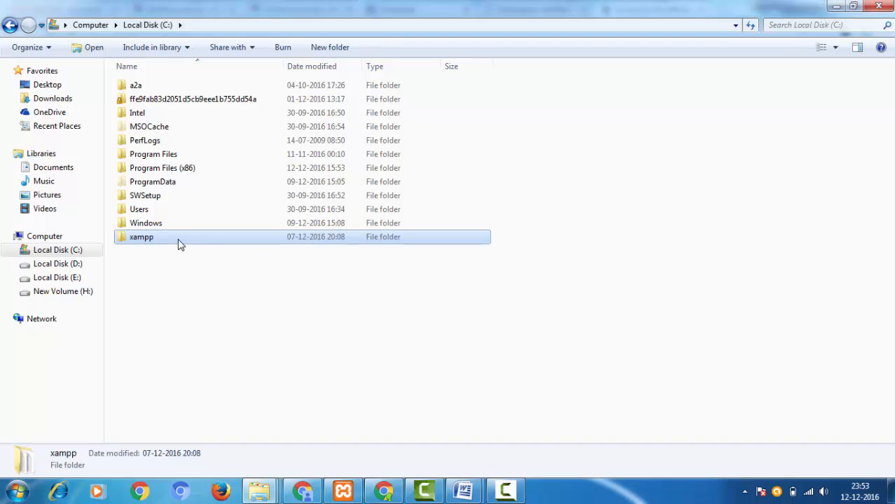
pyautogui.doubleClick(180, 242)
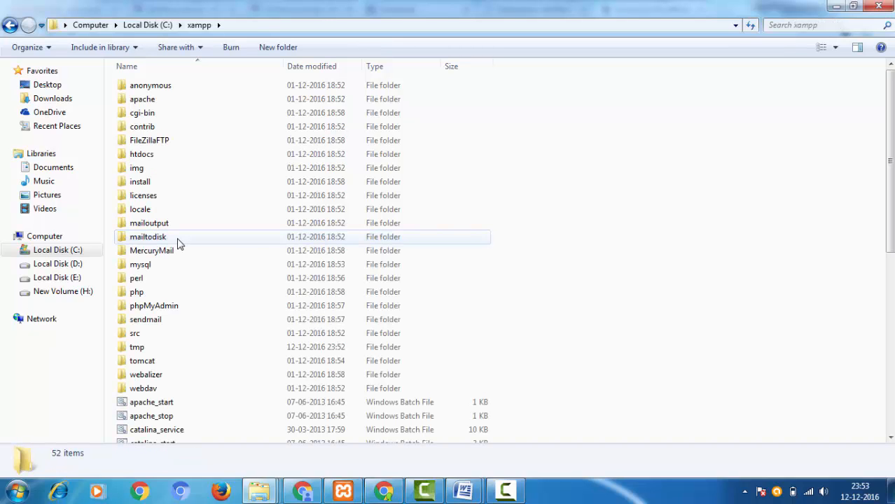
pyautogui.doubleClick(177, 158)
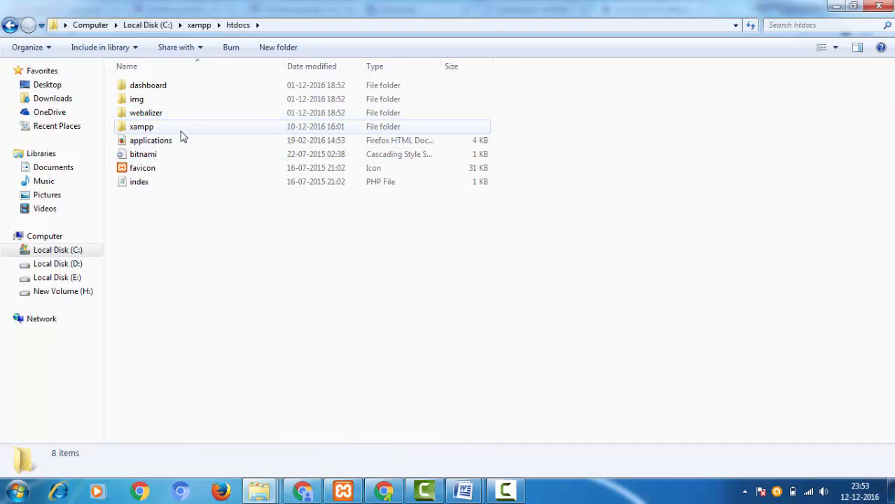
pyautogui.doubleClick(181, 129)
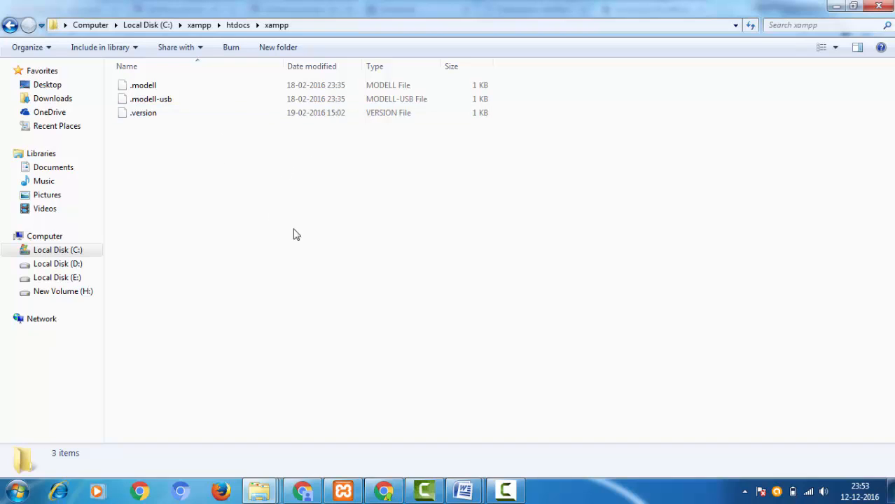
# - Copy the wordpress folder from Local Disk (D:) into C:\xampp\htdocs\xampp
pyautogui.click(260, 491)
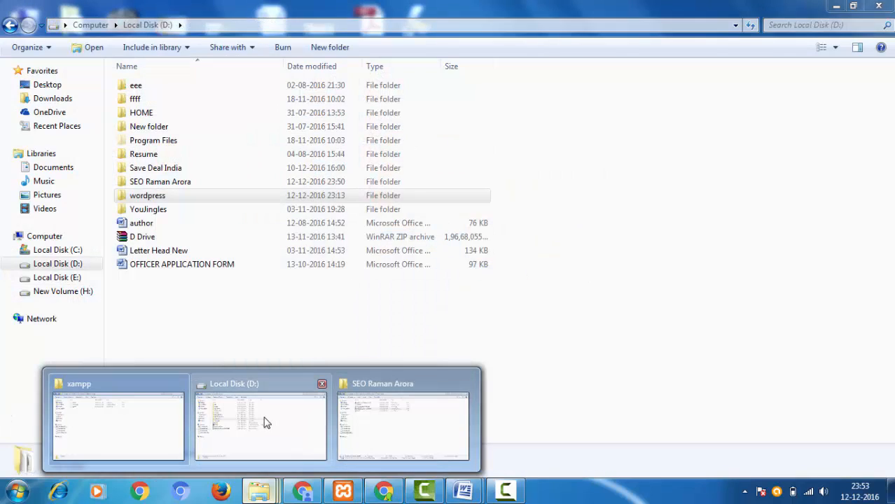
pyautogui.click(265, 422)
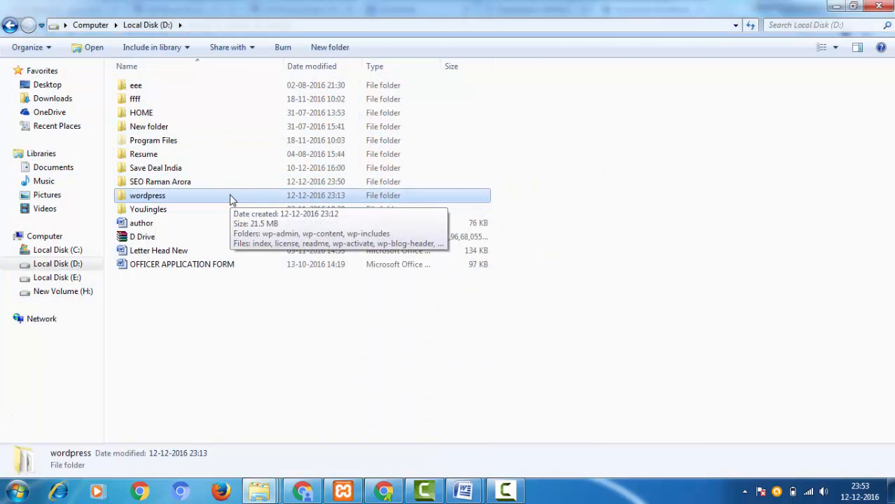
pyautogui.click(780, 263)
pyautogui.click(311, 200)
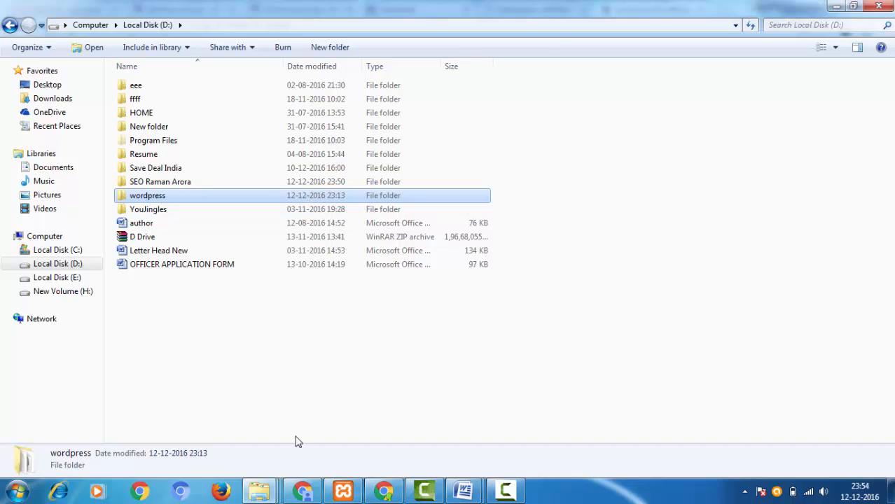
pyautogui.click(259, 490)
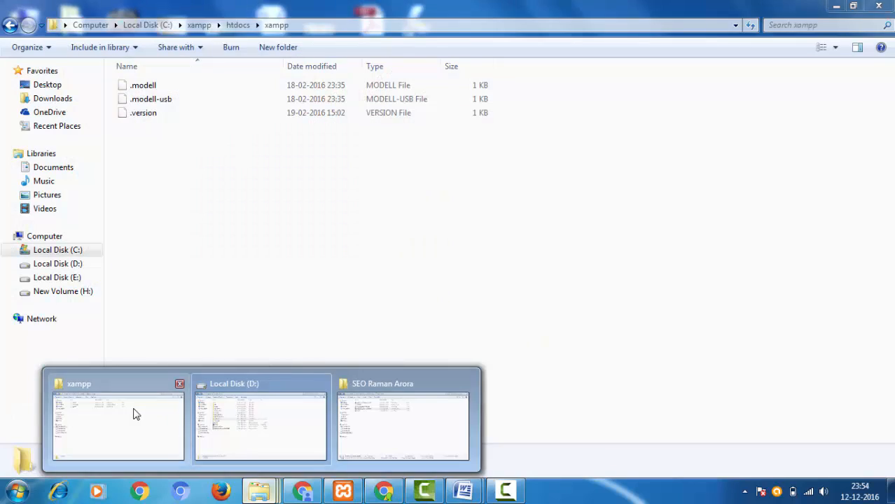
pyautogui.click(136, 414)
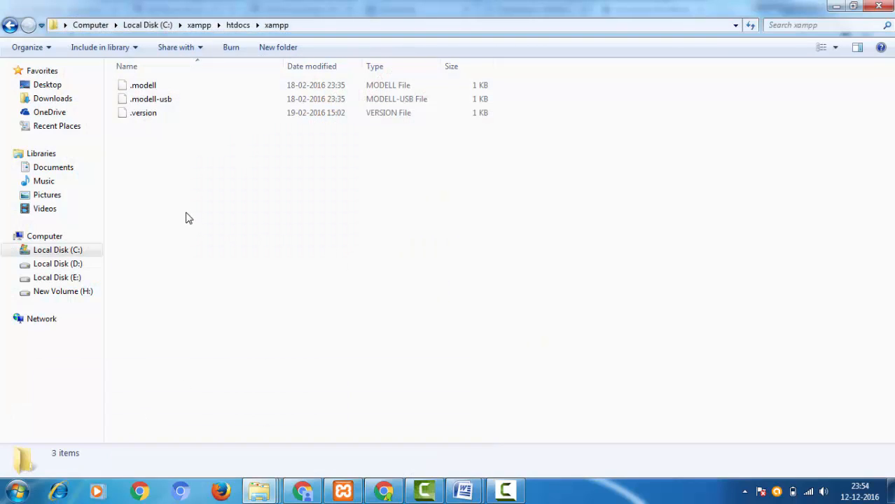
pyautogui.hotkey('ctrl', 'v')
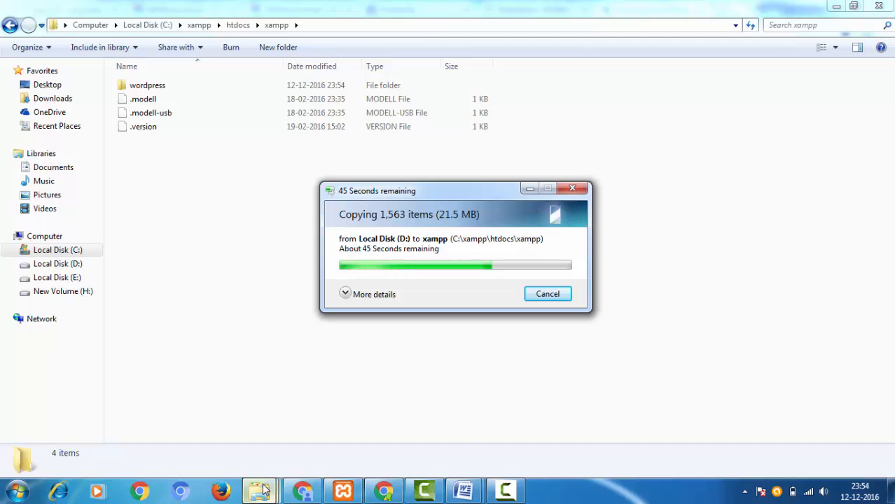
pyautogui.moveTo(263, 491)
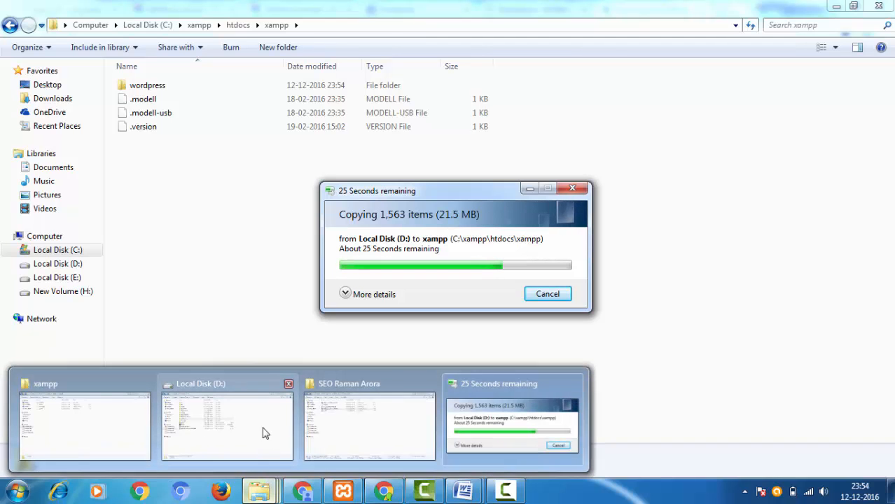
pyautogui.moveTo(238, 408)
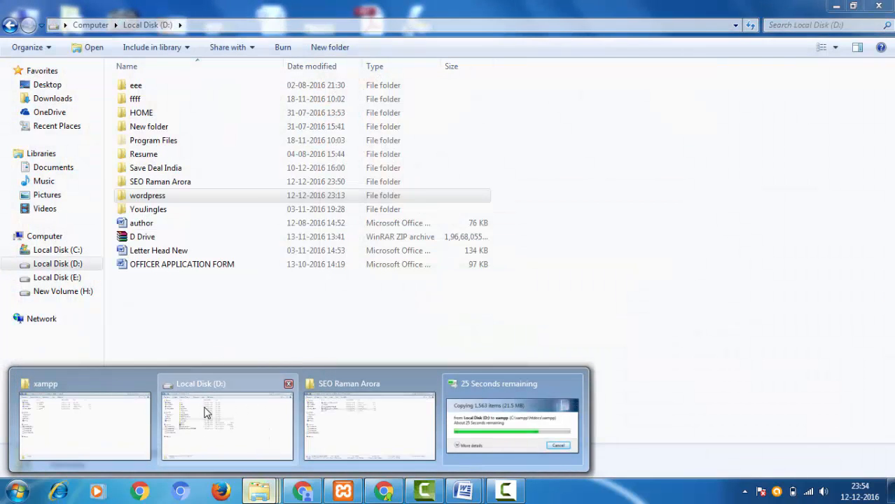
# - Browse from the Local Disk (D:) window to C:\xampp\htdocs\xampp and check for the copied wordpress folder
pyautogui.click(206, 410)
pyautogui.click(51, 250)
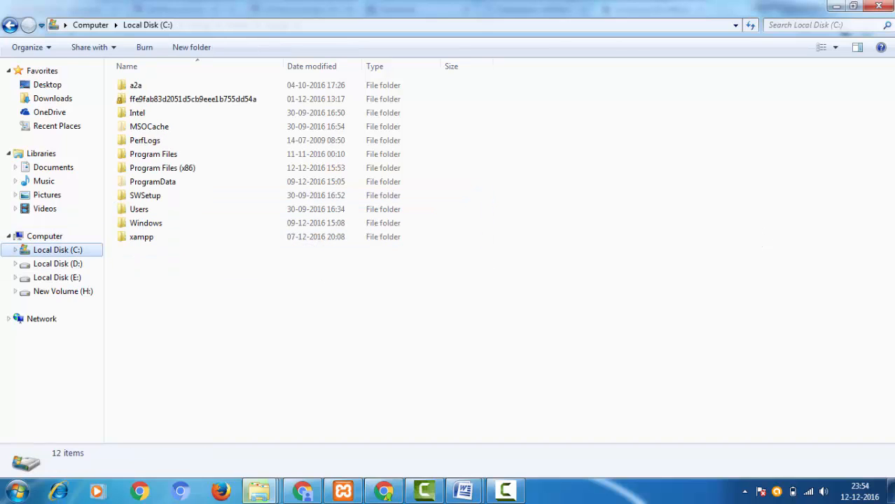
pyautogui.doubleClick(177, 239)
pyautogui.click(176, 238)
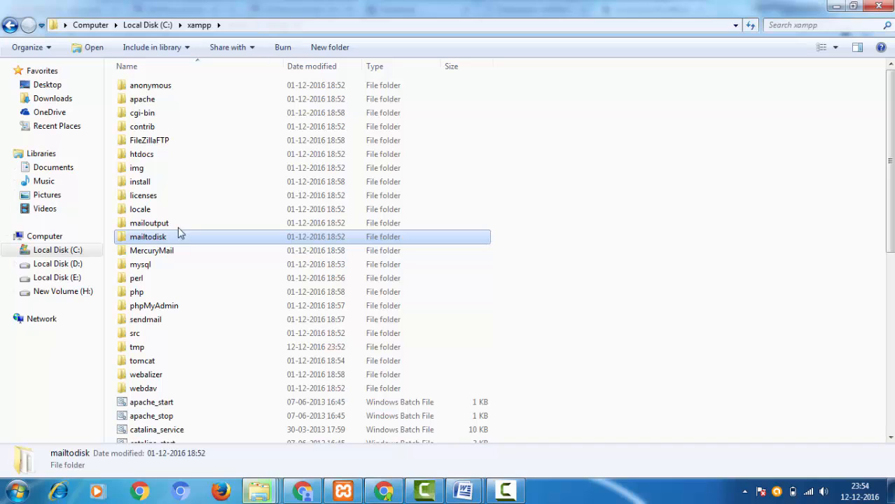
pyautogui.click(196, 161)
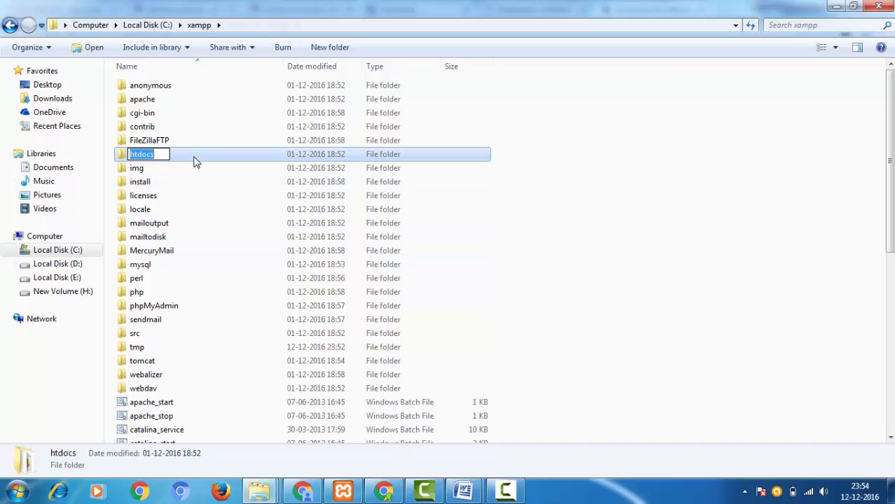
pyautogui.doubleClick(196, 161)
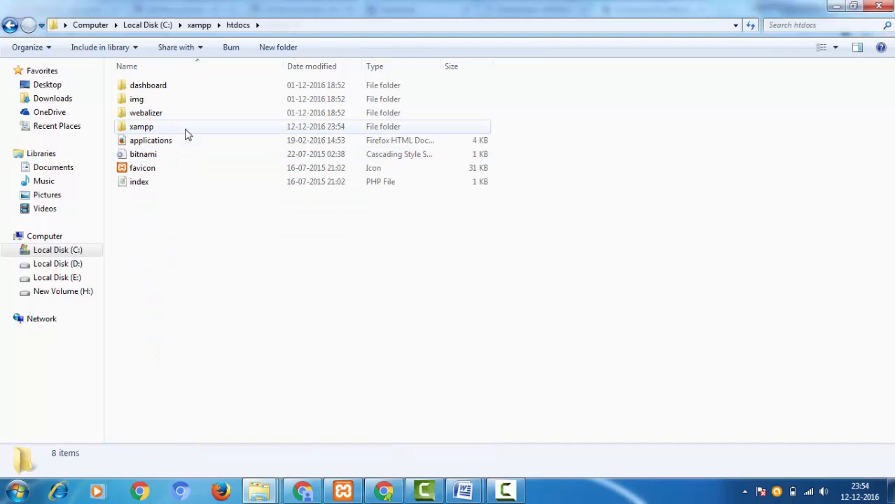
pyautogui.doubleClick(185, 130)
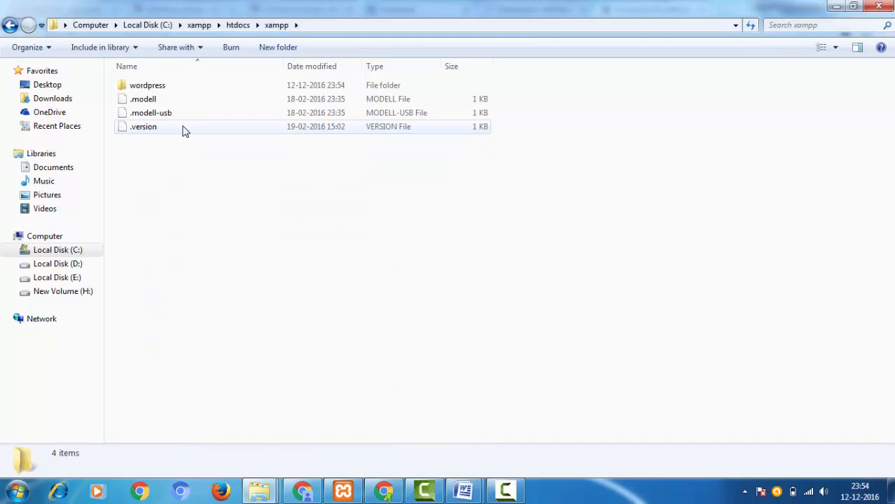
pyautogui.click(173, 85)
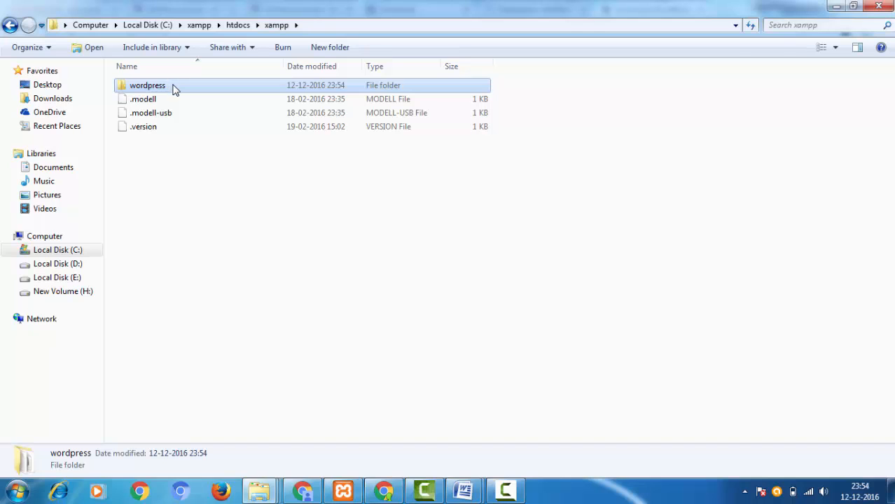
pyautogui.click(227, 214)
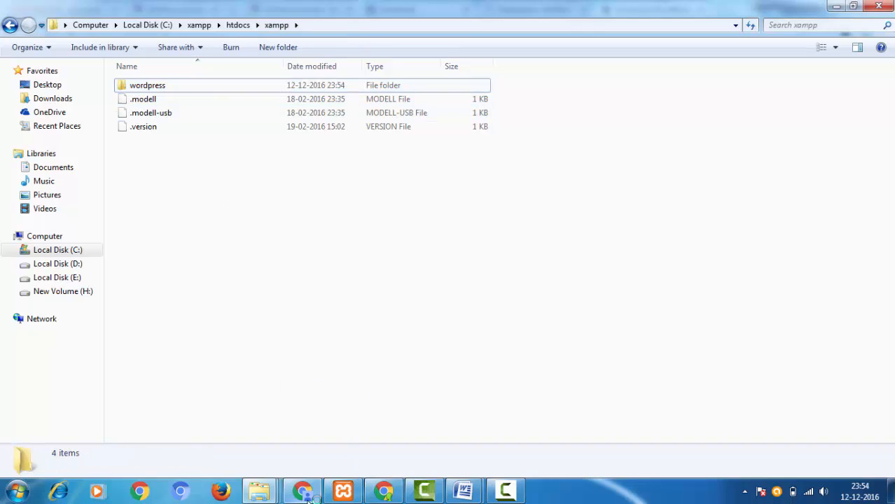
# - Switch to Chrome and open localhost in a new tab to view the XAMPP welcome page
pyautogui.click(396, 499)
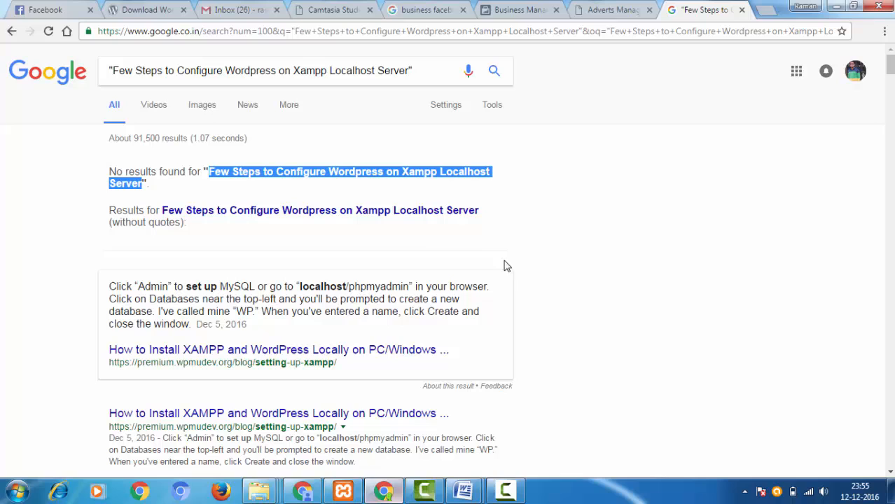
pyautogui.click(766, 11)
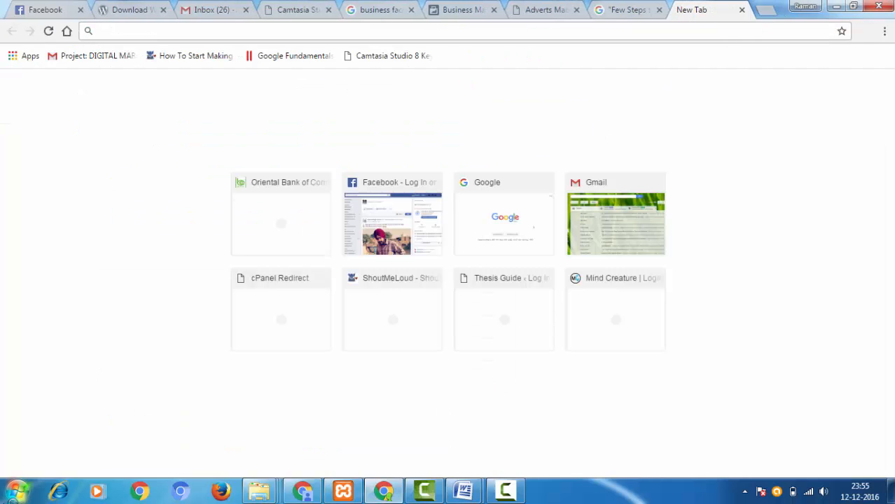
pyautogui.write('lo')
pyautogui.write('ca')
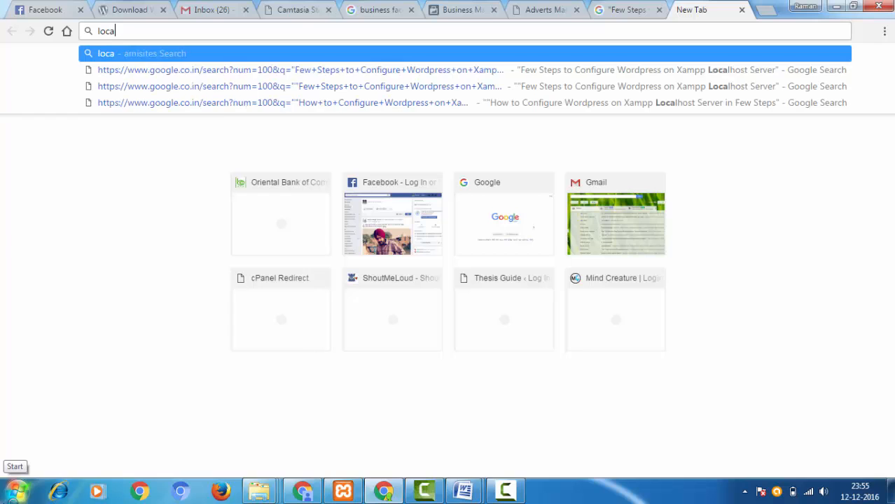
pyautogui.write('lhost')
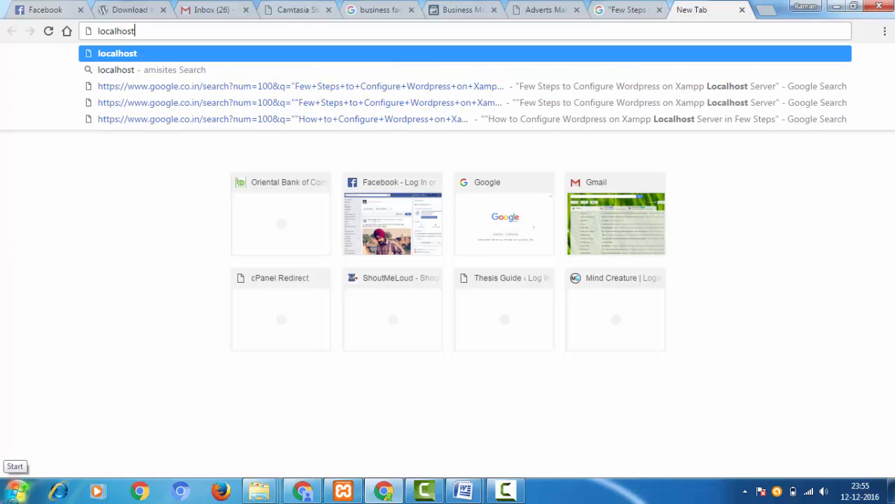
pyautogui.press('Return')
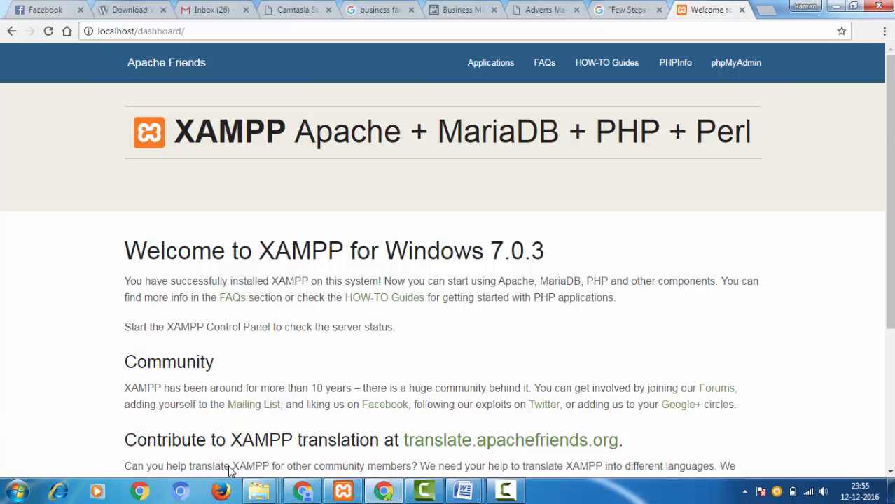
pyautogui.scroll(-3, 177, 448)
pyautogui.scroll(3, 182, 442)
# - Change the address from localhost/dashboard/ to localhost/xampp and load the directory index
pyautogui.moveTo(138, 34)
pyautogui.mouseDown()
pyautogui.moveTo(250, 34)
pyautogui.moveTo(138, 34)
pyautogui.mouseUp()
pyautogui.click(211, 34)
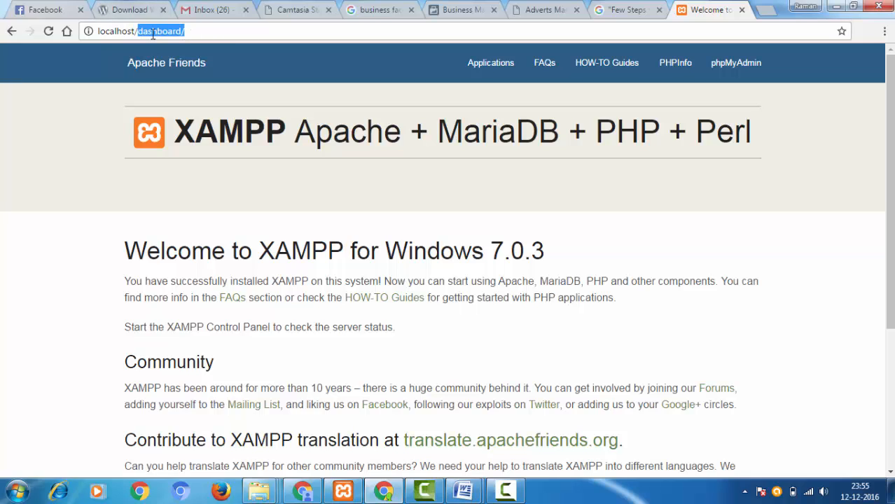
pyautogui.write('xa')
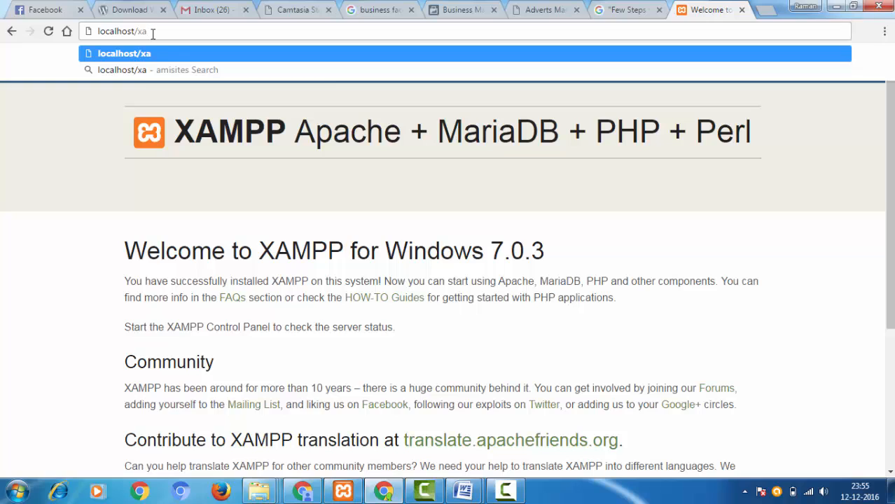
pyautogui.write('mpp')
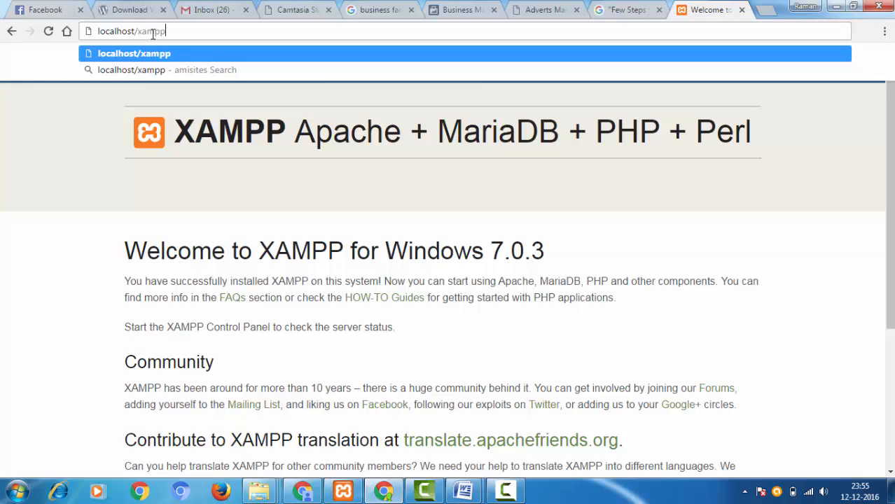
pyautogui.press('Return')
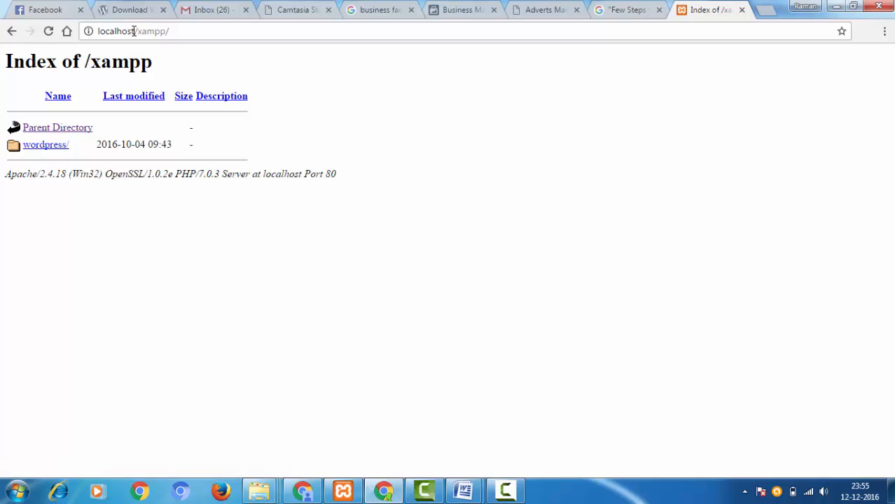
# - Open the wordpress folder from the index and start the WordPress setup up to the database connection form
pyautogui.moveTo(139, 30); pyautogui.dragTo(211, 31)
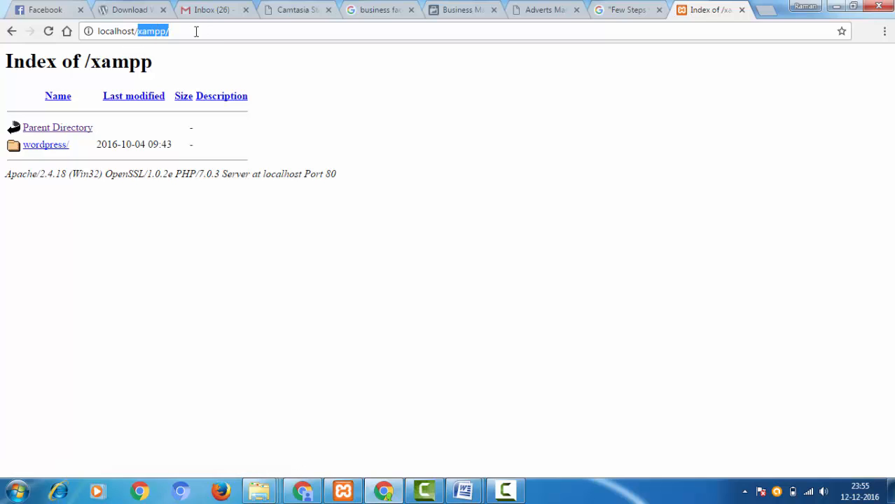
pyautogui.click(424, 63)
pyautogui.click(49, 150)
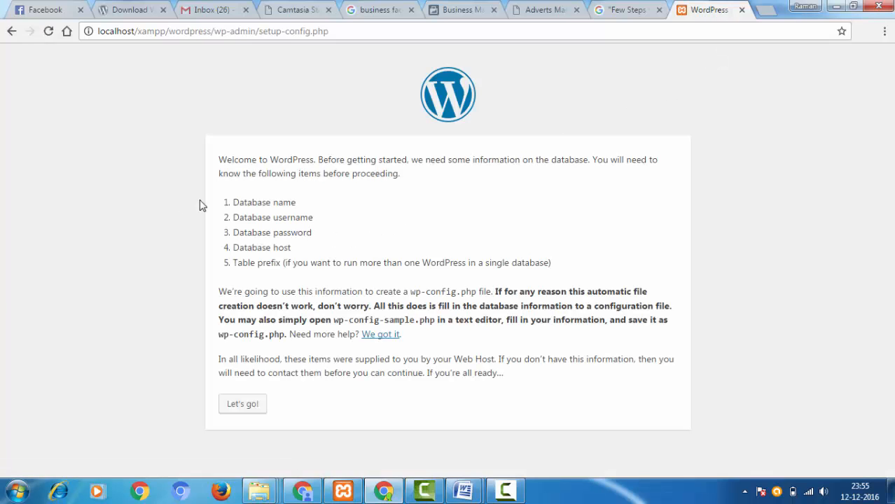
pyautogui.click(253, 405)
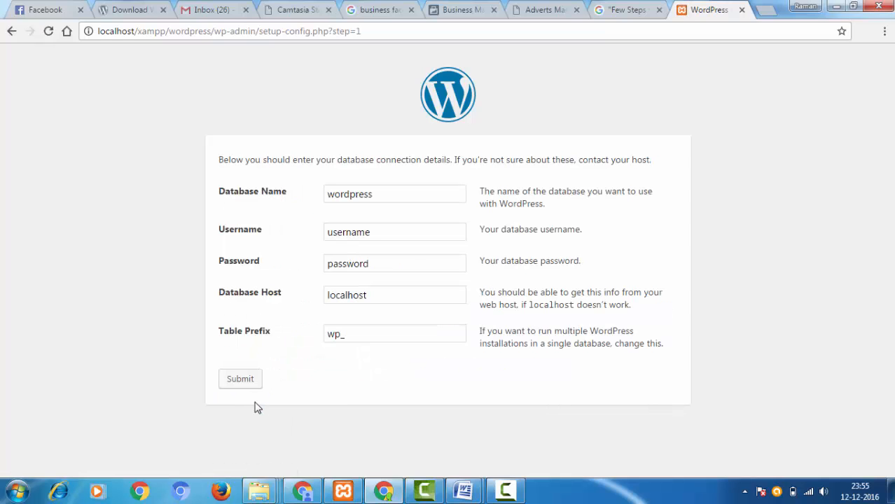
# - Open an additional browser tab and clear the default Database Name in the WordPress setup form
pyautogui.click(397, 194)
pyautogui.moveTo(397, 194); pyautogui.dragTo(314, 194)
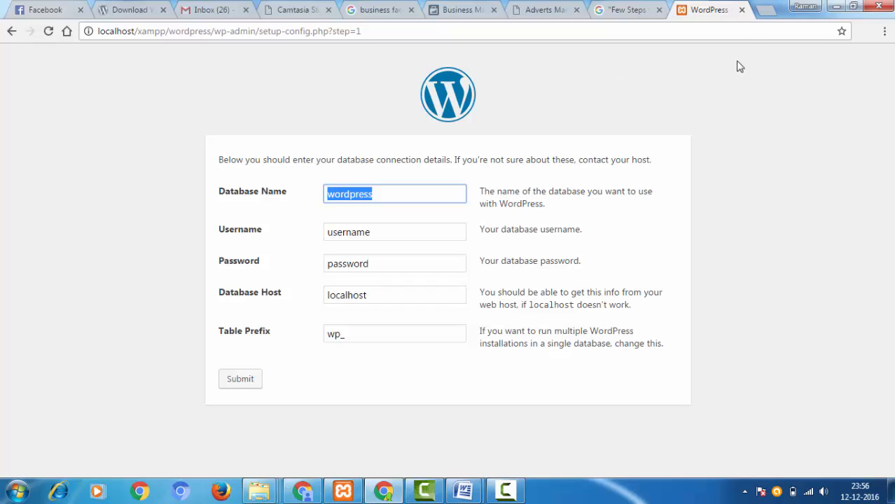
pyautogui.click(766, 10)
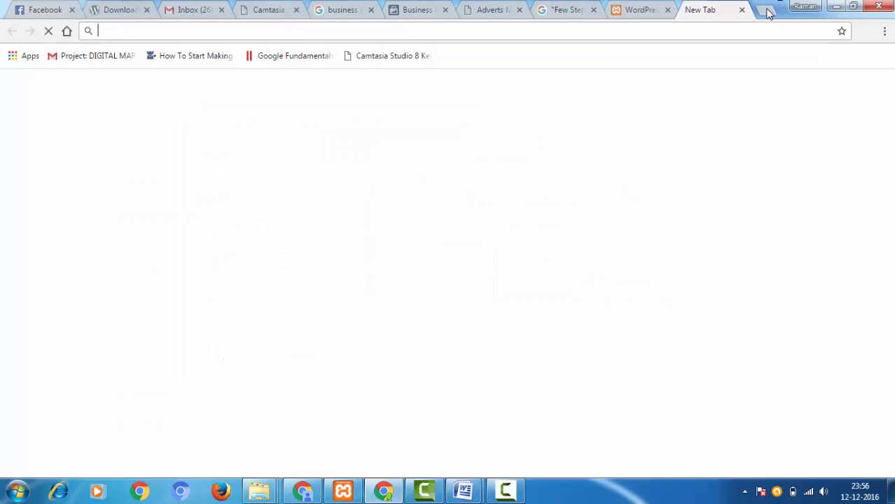
pyautogui.click(632, 9)
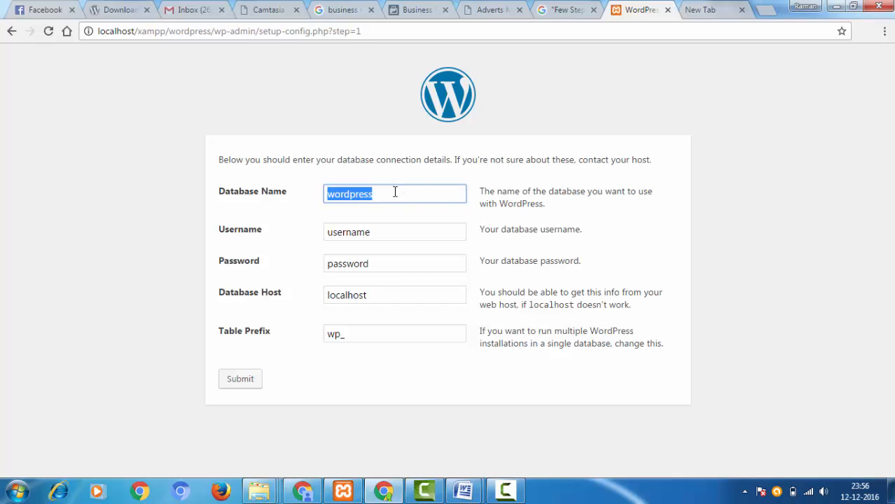
pyautogui.press('BackSpace')
# - Load localhost/phpmyadmin in the empty browser tab
pyautogui.click(692, 11)
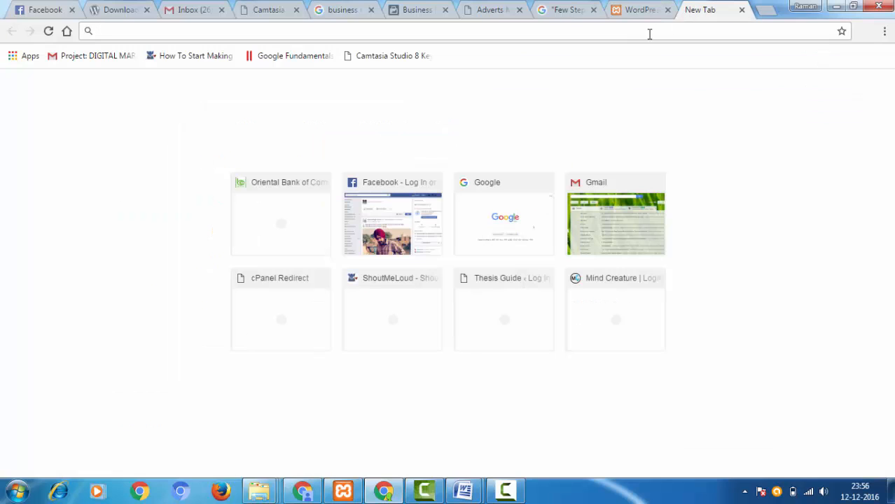
pyautogui.write('local')
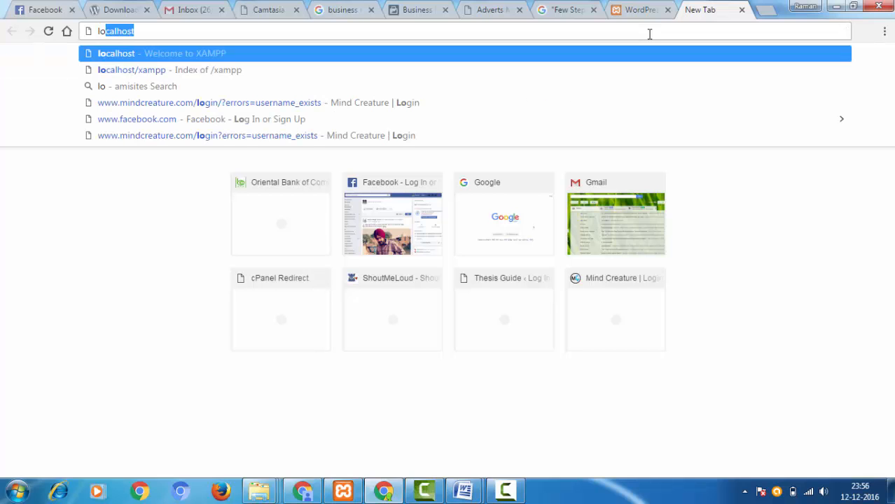
pyautogui.write('host')
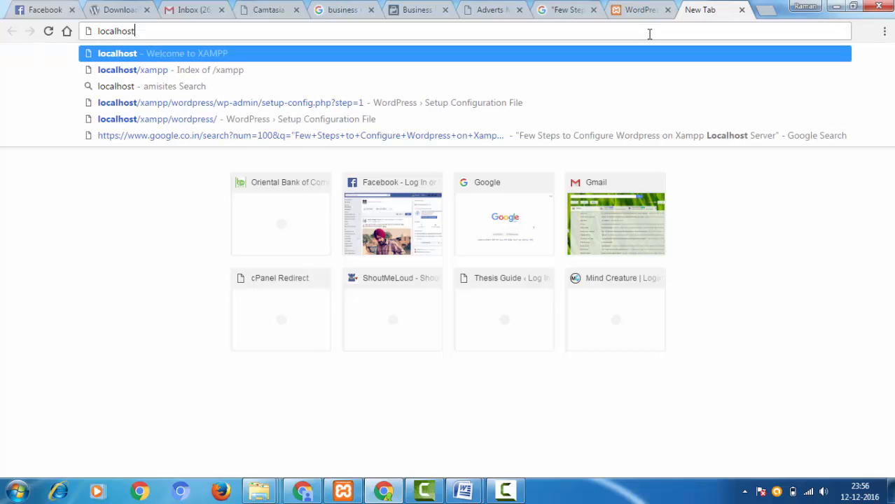
pyautogui.write('/')
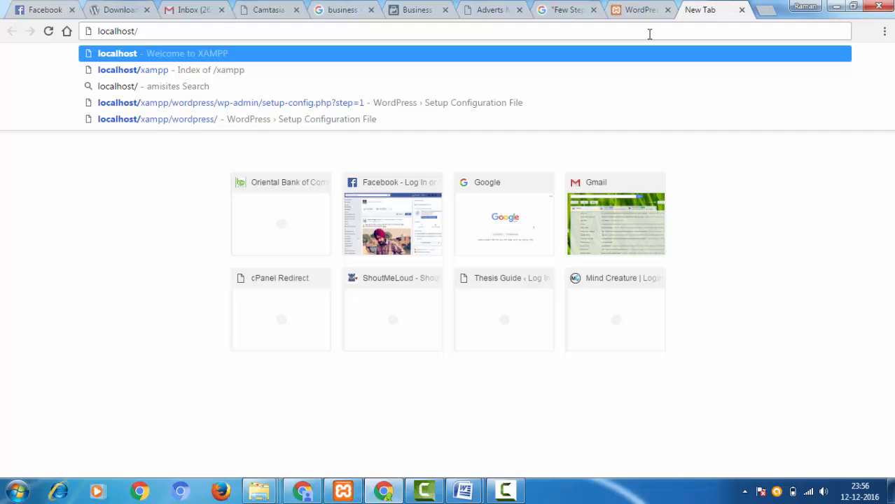
pyautogui.write('php')
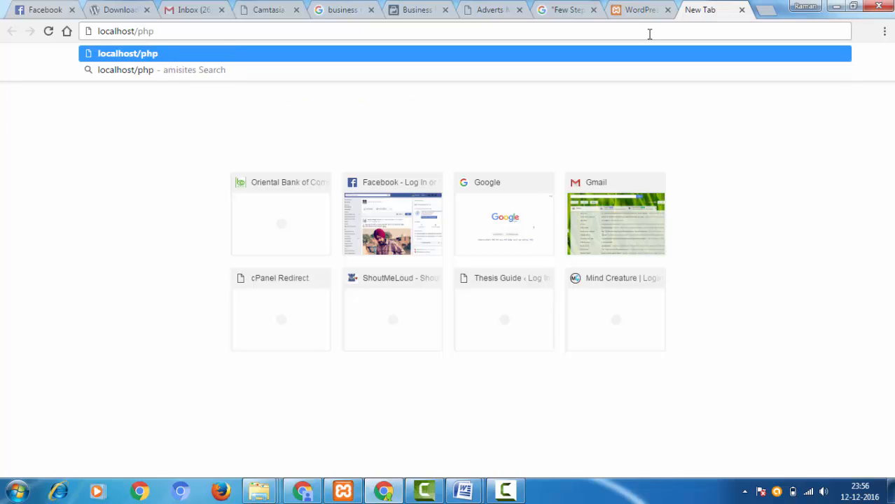
pyautogui.write('myadmin')
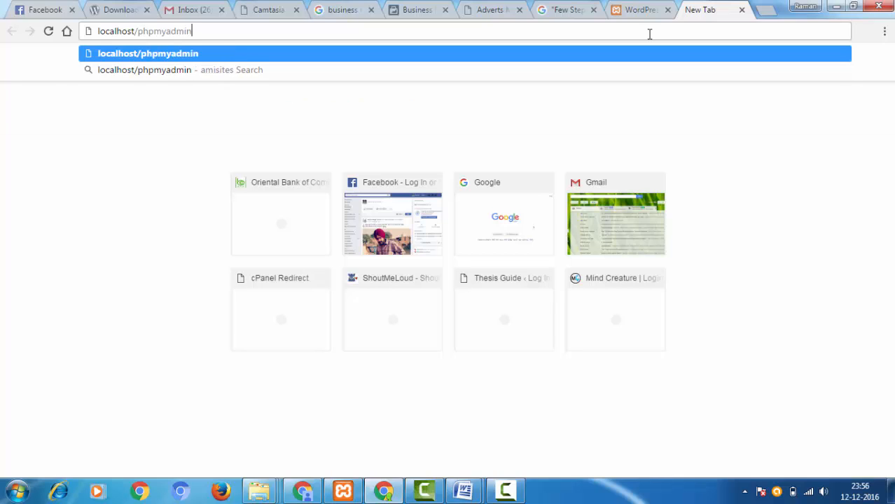
pyautogui.press('Return')
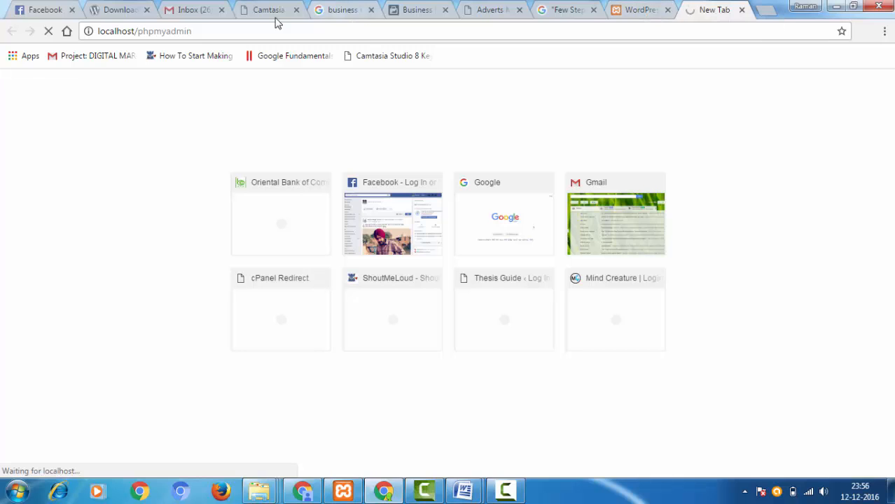
pyautogui.moveTo(204, 32); pyautogui.dragTo(138, 32)
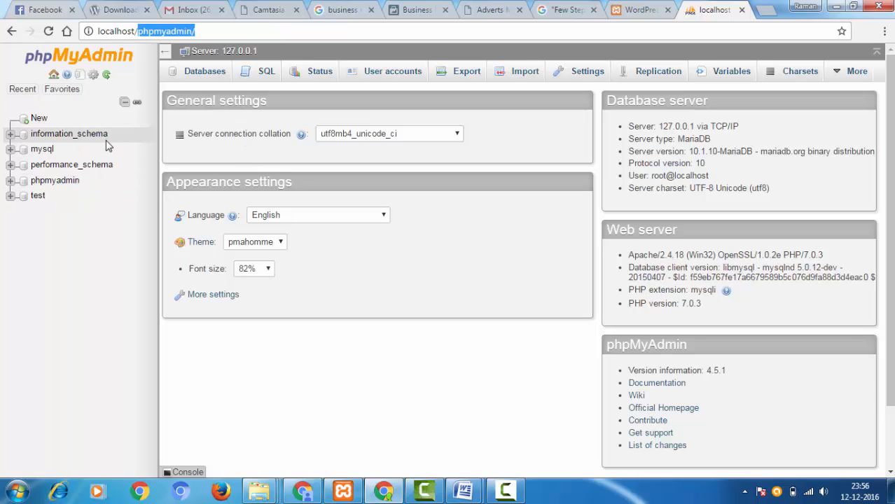
# - Create a new database named wp in phpMyAdmin
pyautogui.click(209, 80)
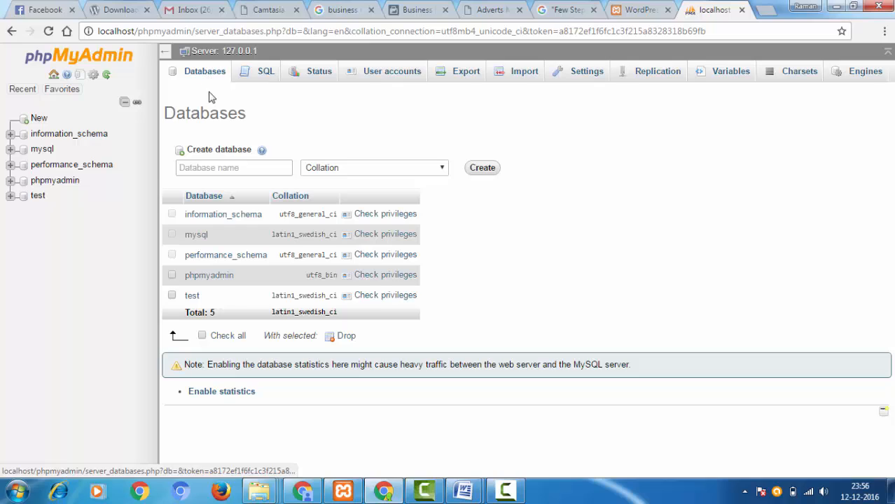
pyautogui.click(194, 167)
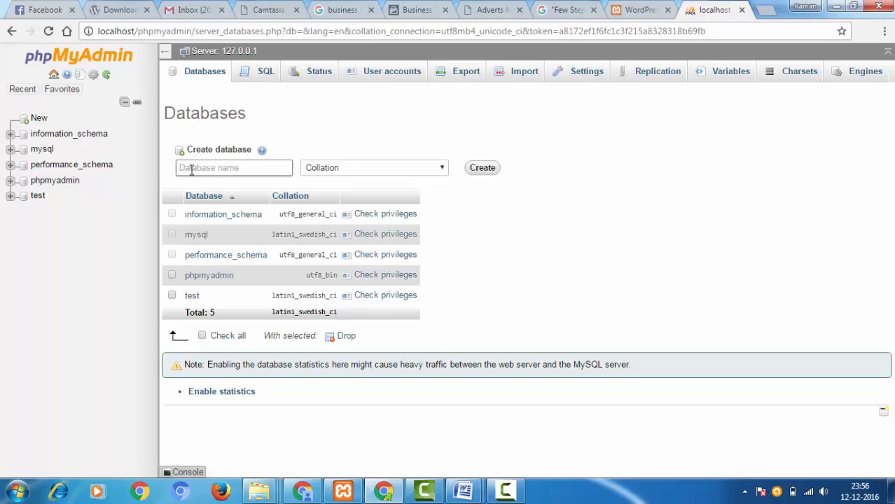
pyautogui.write('wp')
pyautogui.click(481, 171)
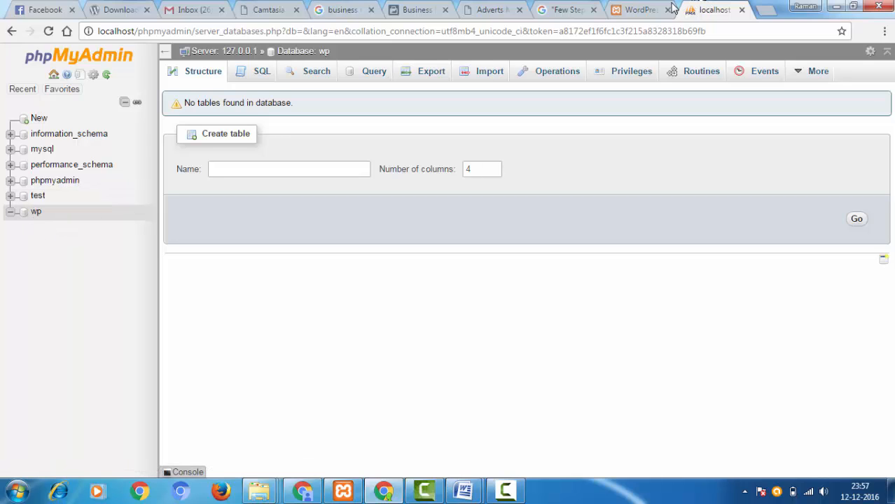
# - In the WordPress setup form, set the Database Name to wp and the database Username to root
pyautogui.click(641, 10)
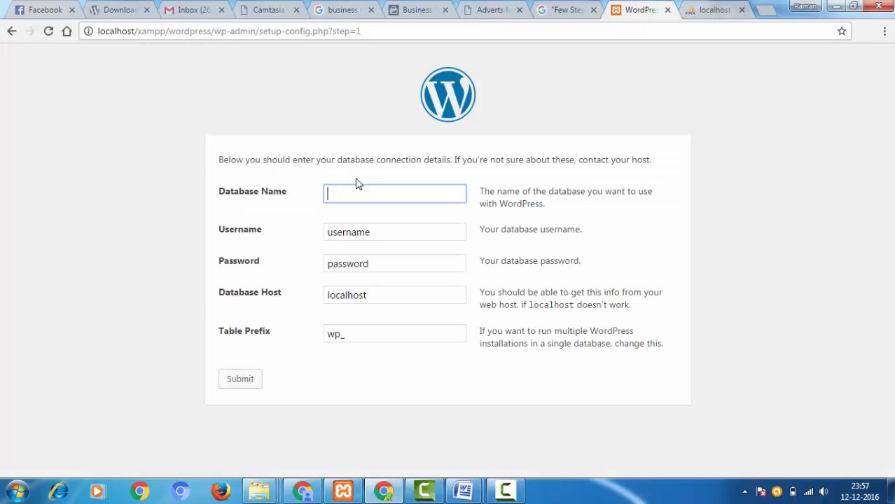
pyautogui.write('wp')
pyautogui.click(389, 233)
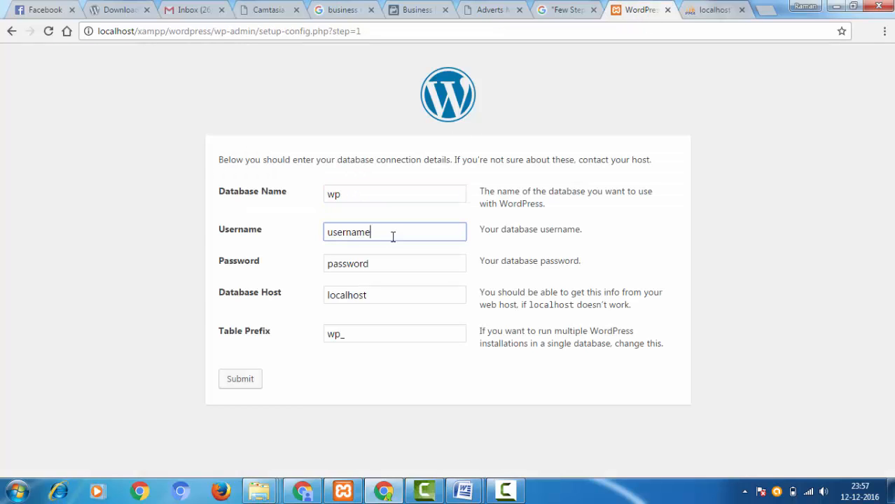
pyautogui.moveTo(391, 234); pyautogui.dragTo(310, 228)
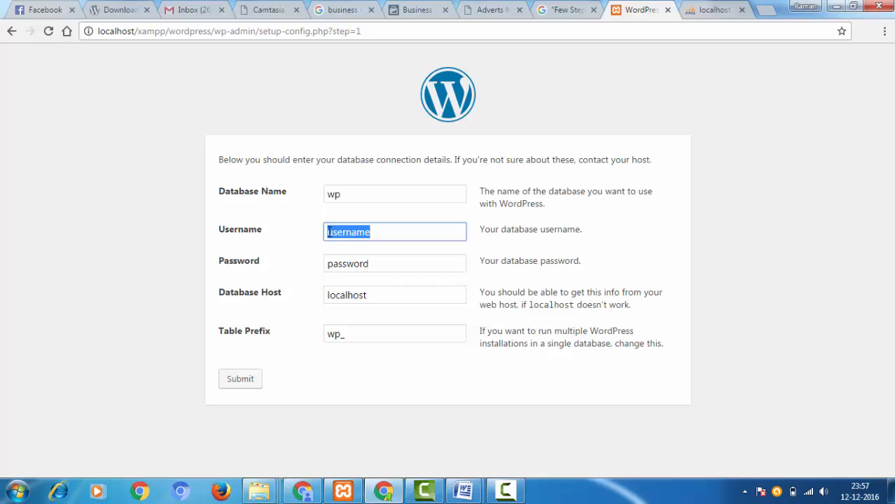
pyautogui.write('root')
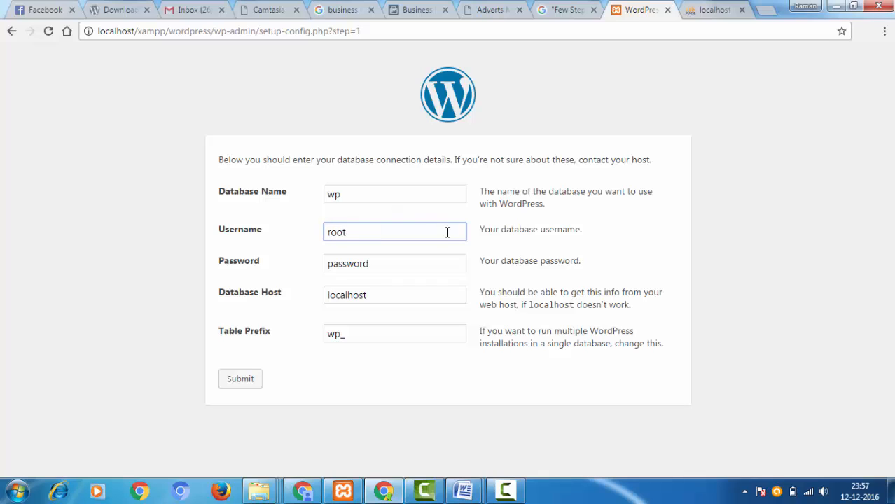
# - Close the Windows color scheme prompt without choosing an option and return to the database connection form
pyautogui.click(493, 252)
pyautogui.click(371, 192)
pyautogui.moveTo(370, 193); pyautogui.dragTo(272, 198)
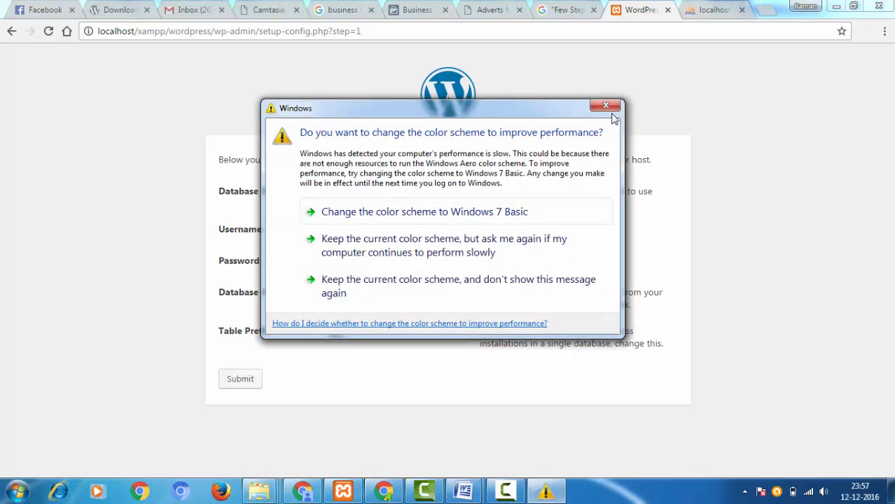
pyautogui.click(606, 109)
pyautogui.click(374, 236)
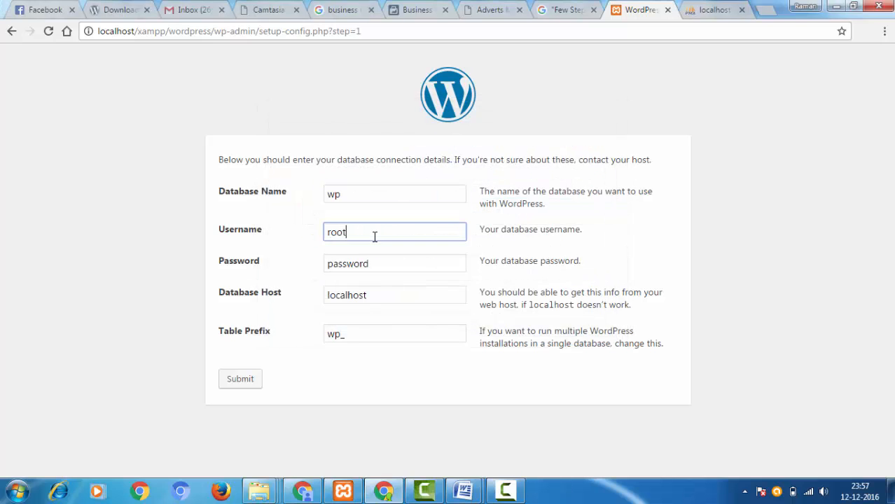
pyautogui.moveTo(375, 236); pyautogui.dragTo(310, 237)
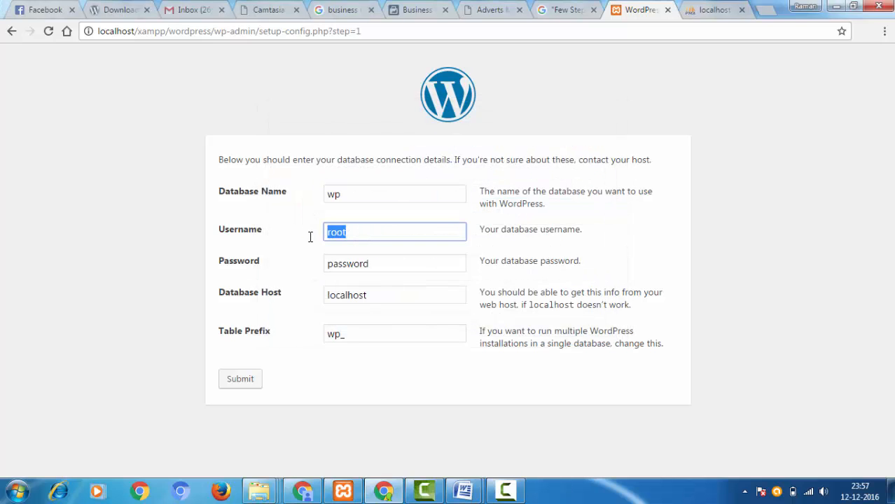
pyautogui.click(364, 236)
pyautogui.moveTo(361, 236); pyautogui.dragTo(319, 232)
# - Clear the default value from the database Password field and leave it empty
pyautogui.click(400, 263)
pyautogui.moveTo(370, 265); pyautogui.dragTo(314, 265)
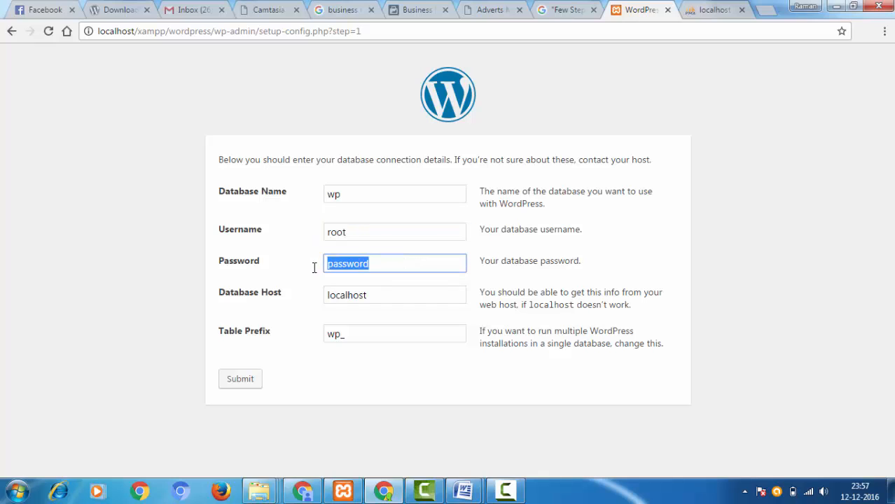
pyautogui.press('BackSpace')
# - Submit the database details with host localhost and table prefix wp_, and run the WordPress install
pyautogui.click(277, 292)
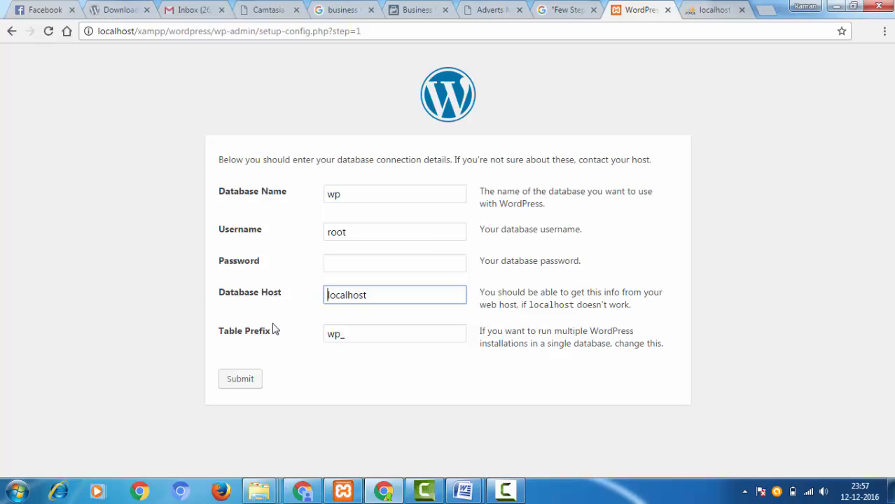
pyautogui.click(355, 340)
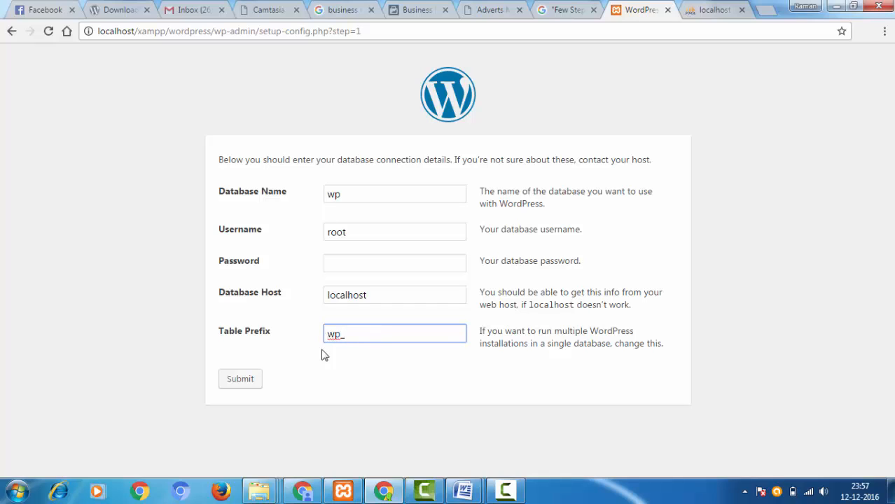
pyautogui.click(253, 332)
pyautogui.click(241, 382)
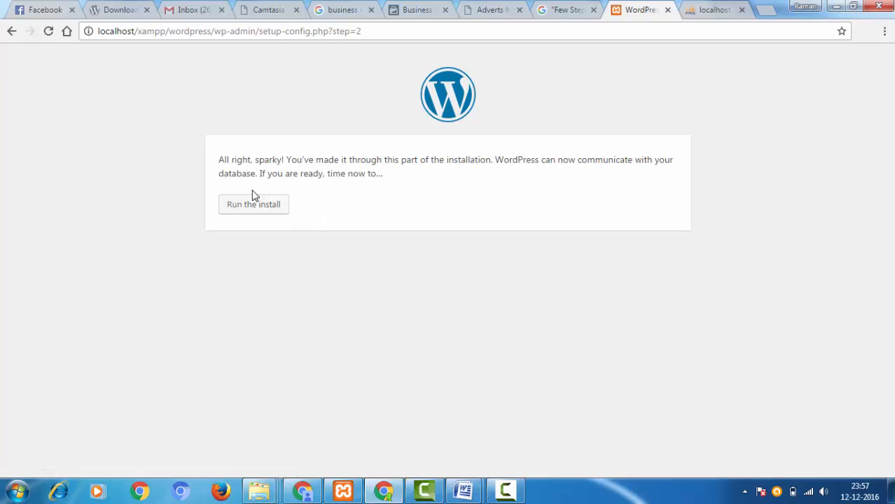
pyautogui.click(254, 206)
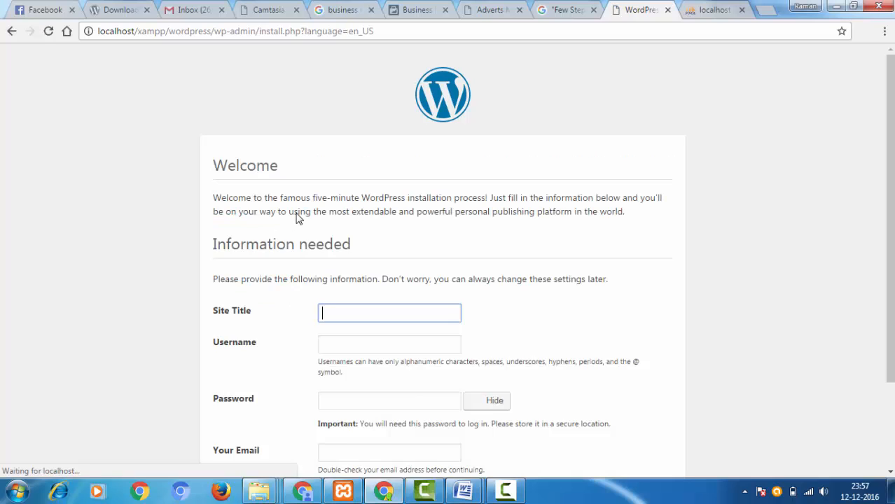
# - Enter a Site Title consisting of Seo followed by the site owner's full name
pyautogui.scroll(-2, 356, 203)
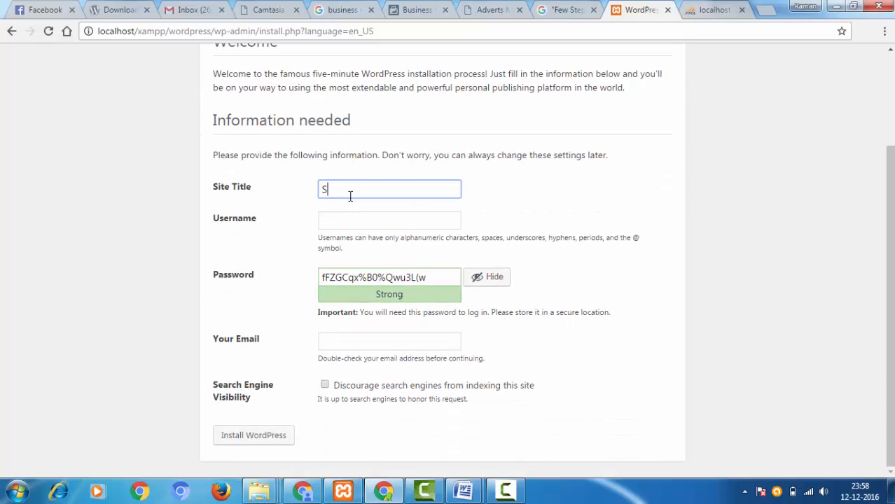
pyautogui.write('Eo')
pyautogui.press('BackSpace')
pyautogui.press('Tab')
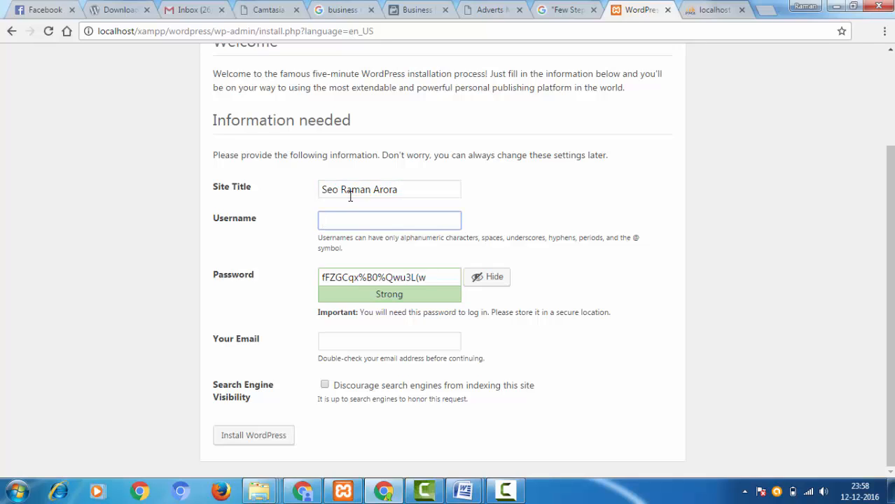
# - Enter the site owner's first name in lowercase as the admin username
pyautogui.write('seo')
pyautogui.press('BackSpace')
pyautogui.press('BackSpace')
pyautogui.press('BackSpace')
pyautogui.write('raman')
# - Replace the generated password with the chosen account password and confirm use of a weak password
pyautogui.press('Tab')
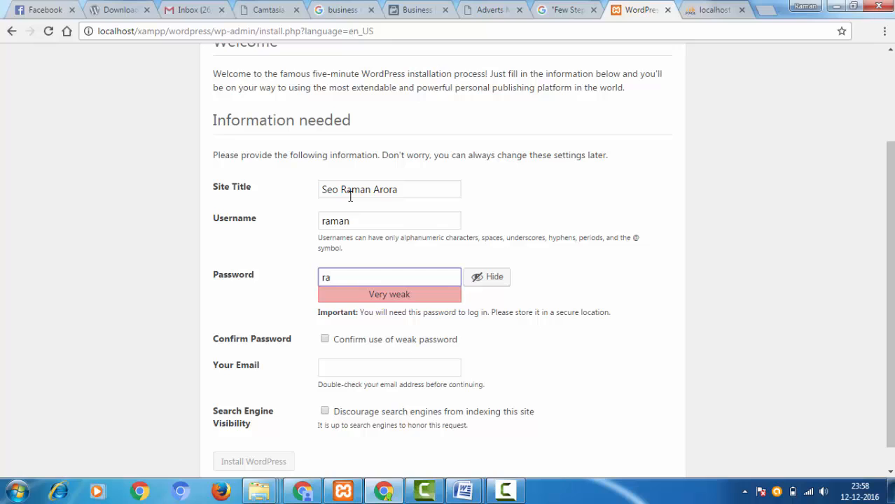
pyautogui.click(324, 341)
# - Fill in the site owner's e-mail address in the Your Email field
pyautogui.click(349, 372)
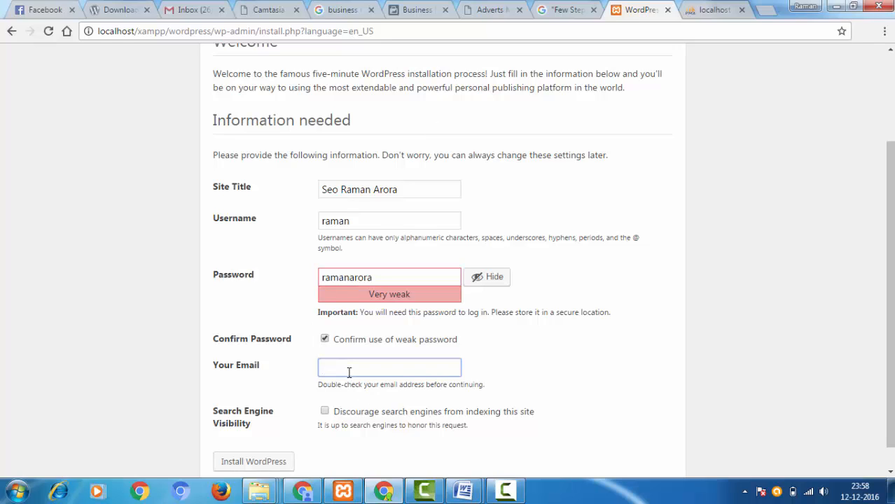
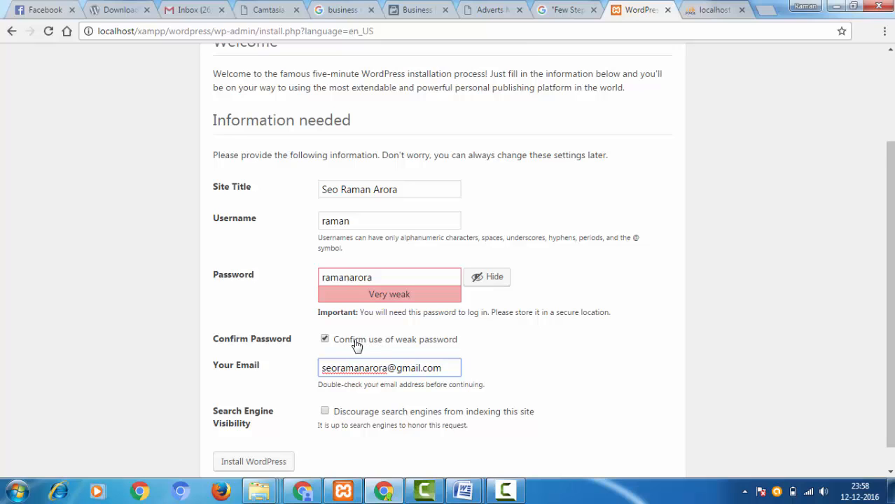
# - Check the entered username and password, and install WordPress with the completed site details
pyautogui.scroll(-1, 357, 345)
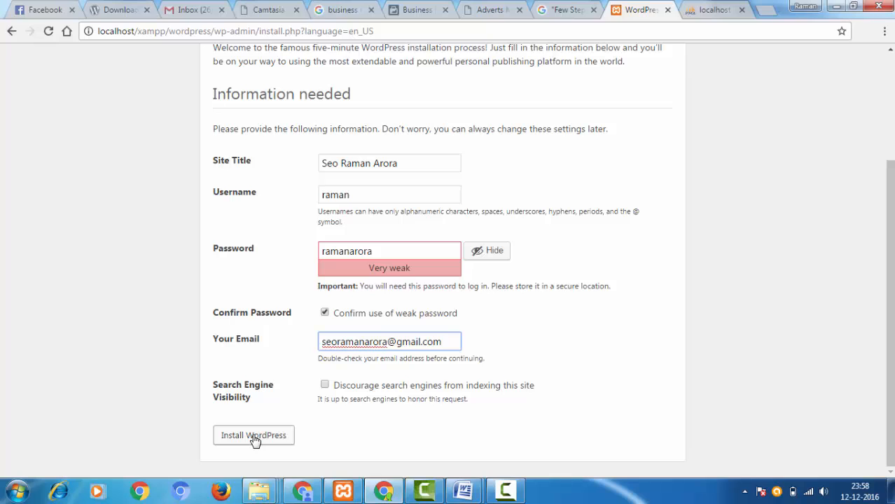
pyautogui.click(359, 194)
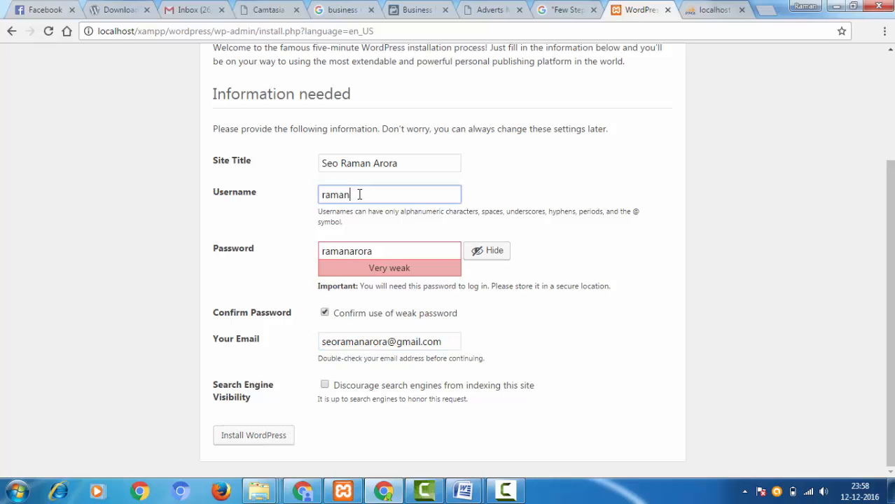
pyautogui.moveTo(360, 194); pyautogui.dragTo(257, 198)
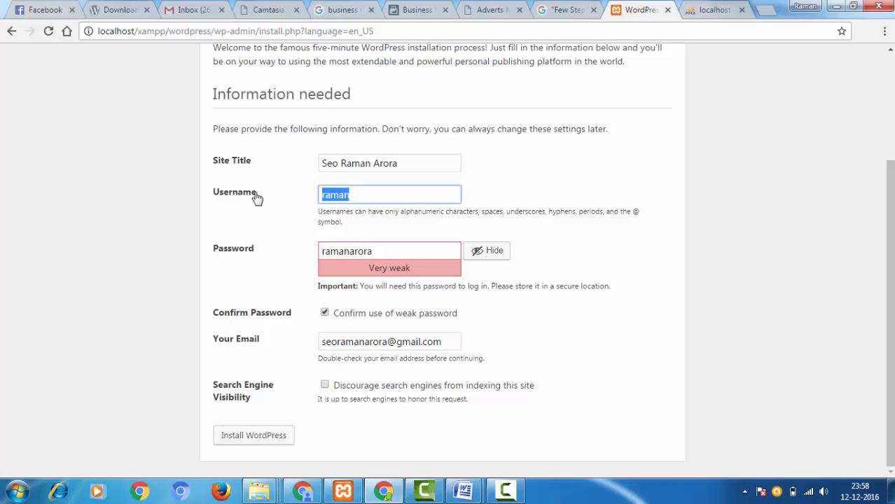
pyautogui.moveTo(387, 255); pyautogui.dragTo(313, 248)
pyautogui.click(388, 249)
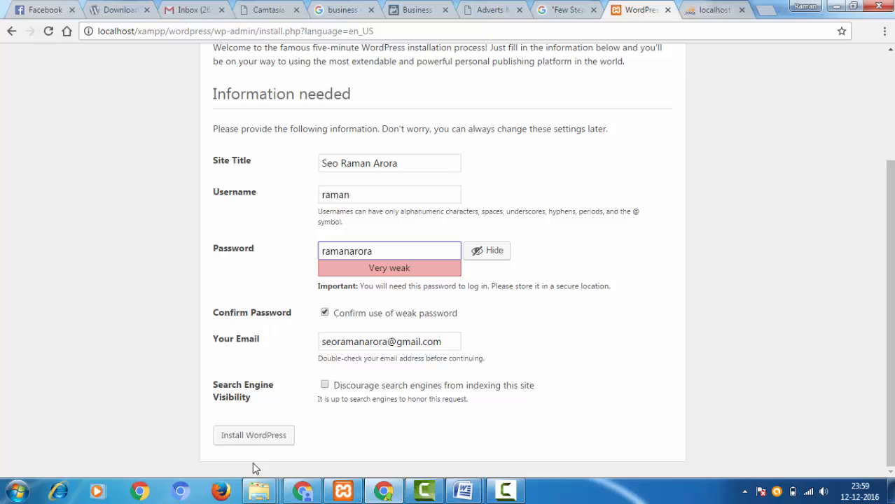
pyautogui.click(250, 439)
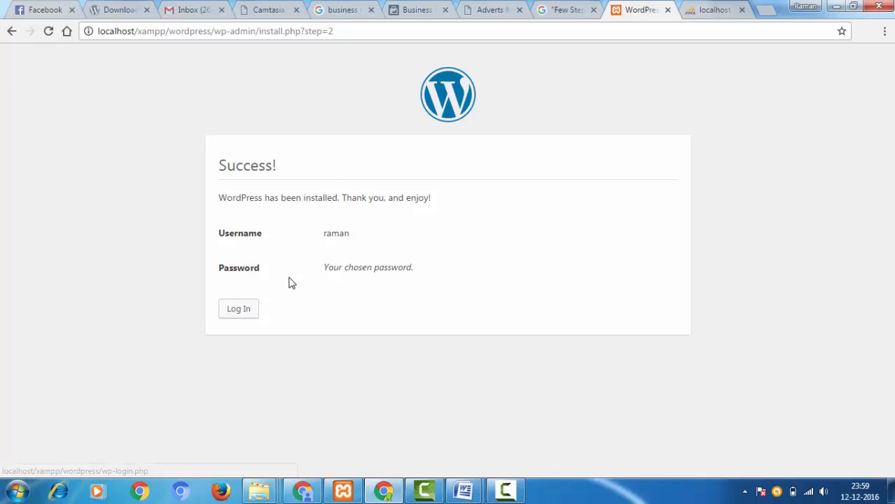
# - Open the WordPress login page and log in with the admin username and account password
pyautogui.click(238, 310)
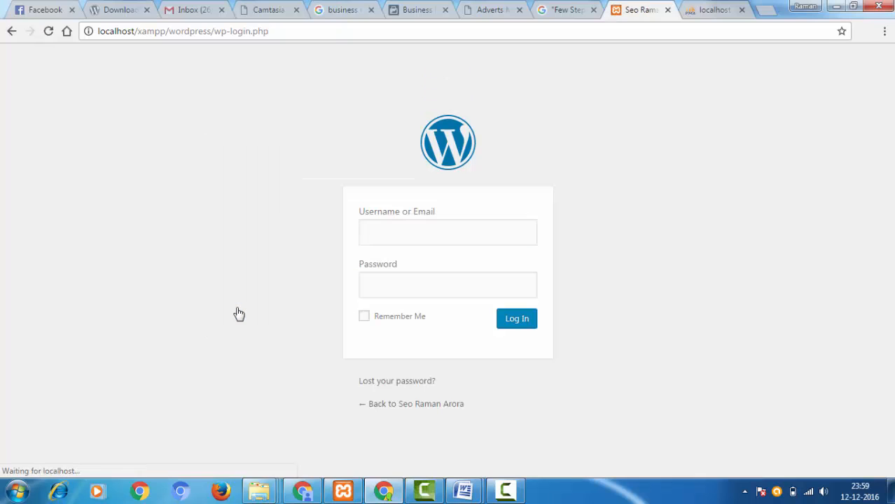
pyautogui.write('raman')
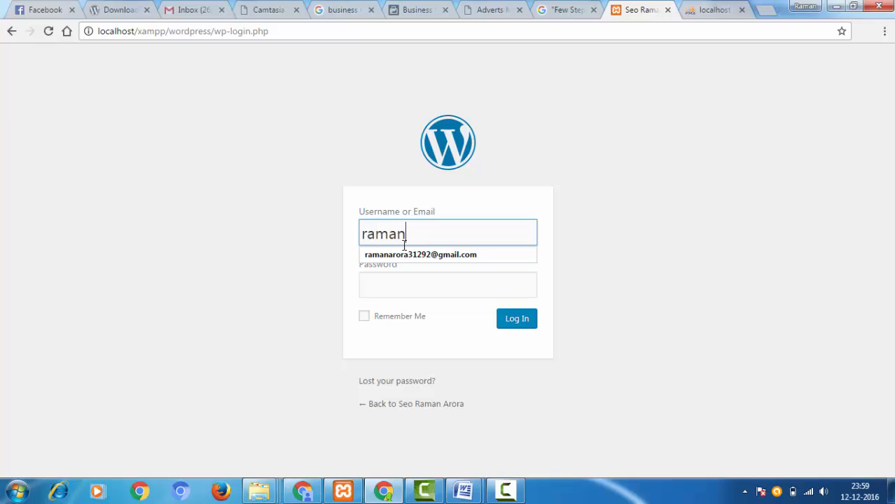
pyautogui.press('Tab')
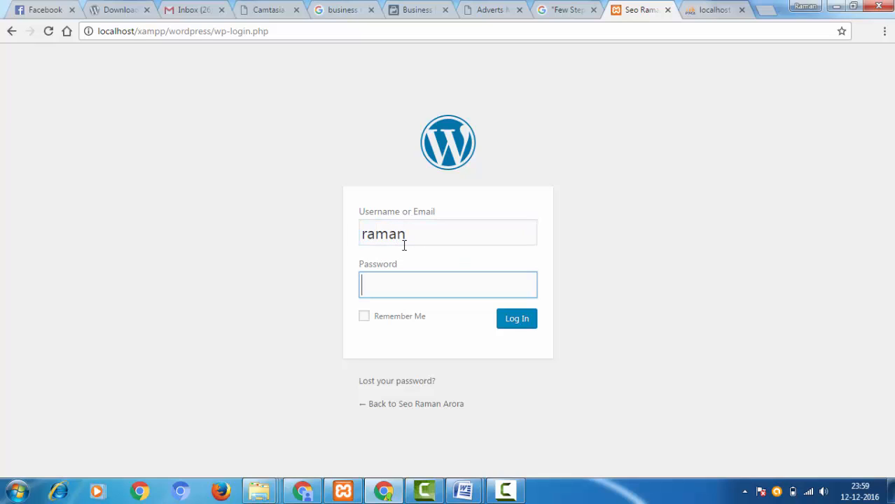
pyautogui.write('••••••••••')
pyautogui.click(372, 320)
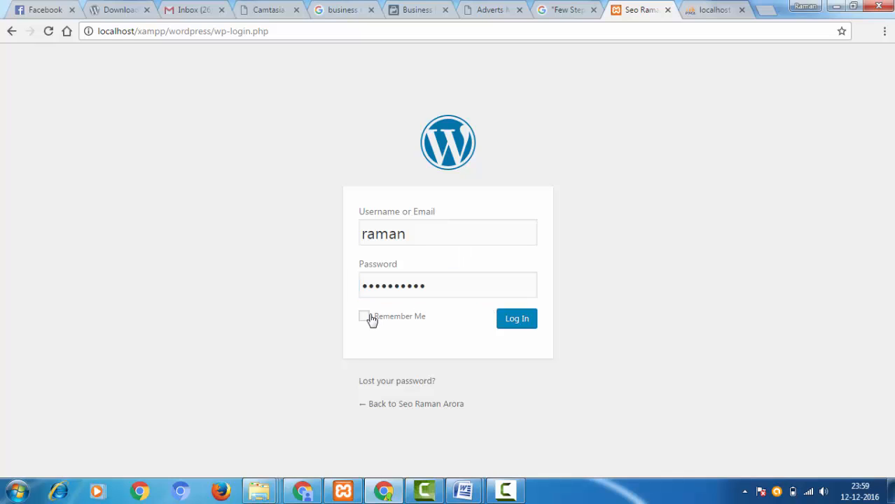
pyautogui.click(528, 324)
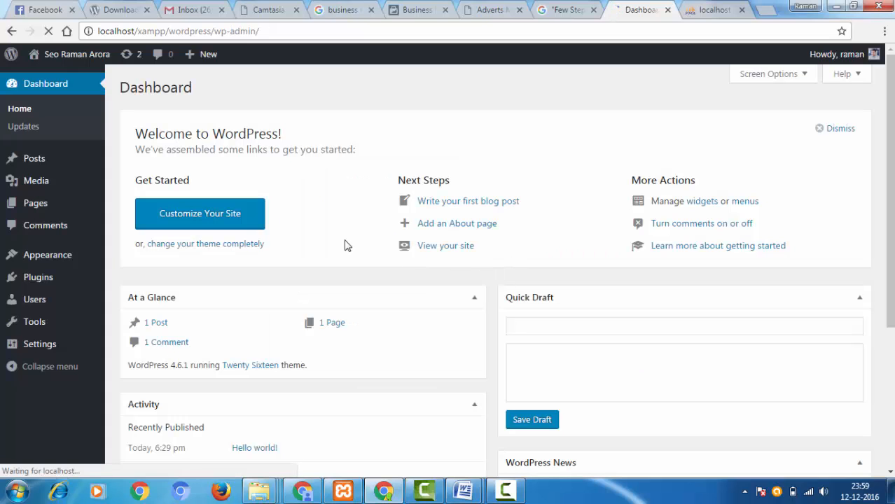
# - Dismiss the Welcome to WordPress panel and move the sample comment on Hello world! to the trash
pyautogui.click(805, 117)
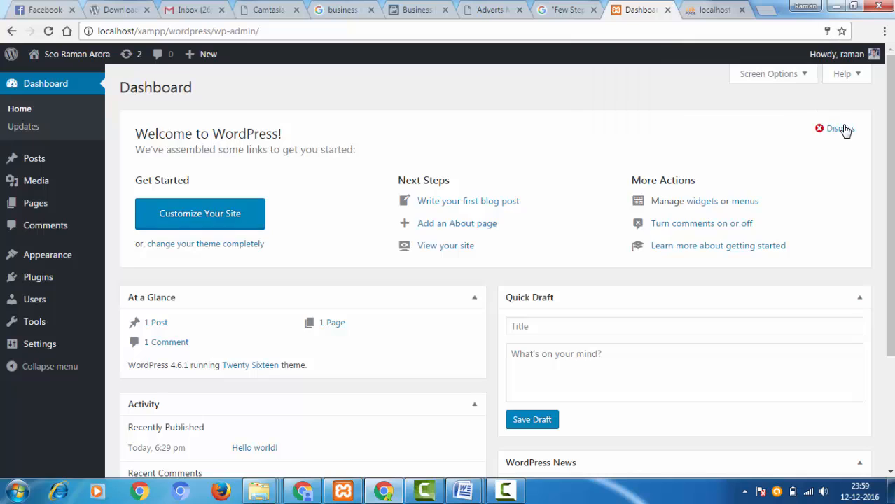
pyautogui.click(840, 128)
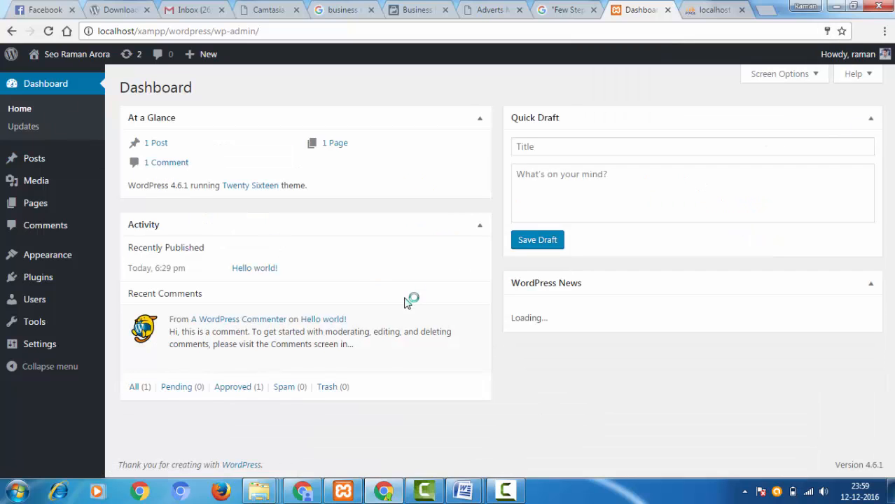
pyautogui.moveTo(310, 368)
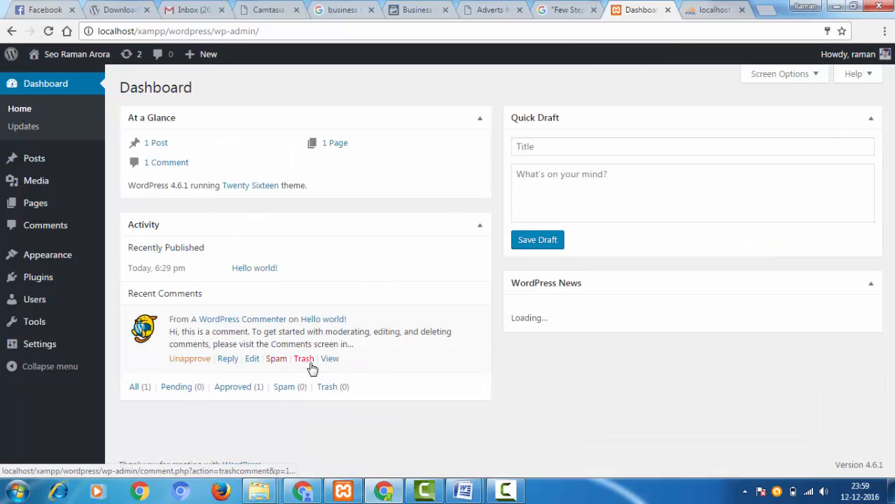
pyautogui.click(304, 359)
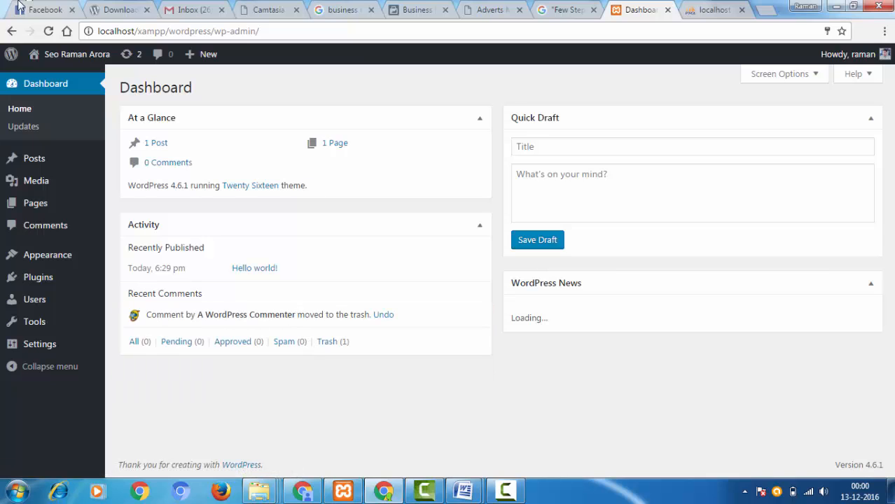
# - Open the site's front page in a separate browser tab, look through it and return to the dashboard
pyautogui.moveTo(70, 56)
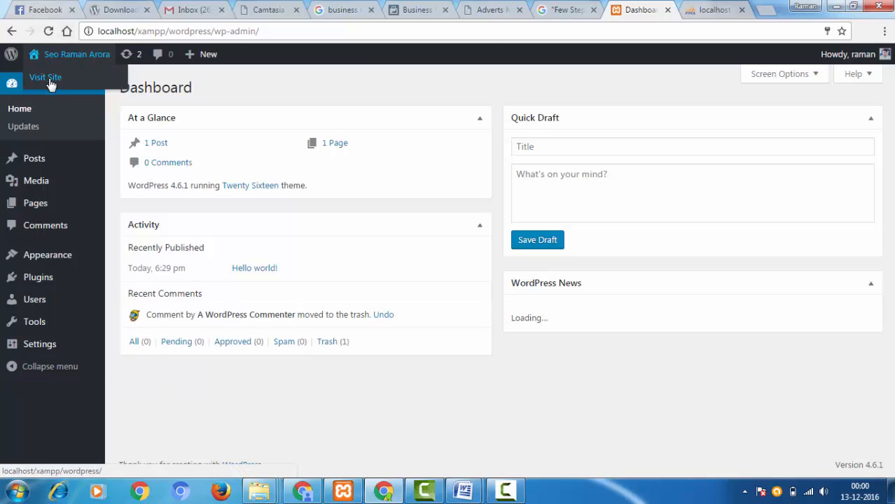
pyautogui.middleClick(49, 80)
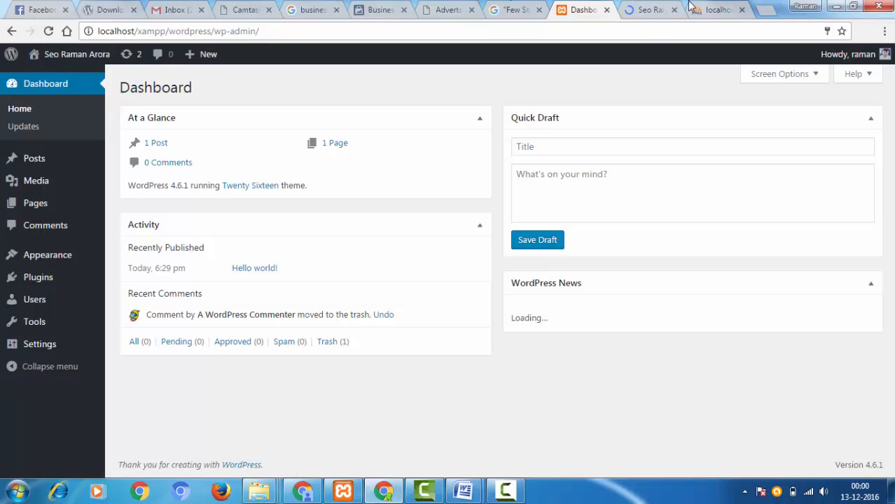
pyautogui.click(641, 8)
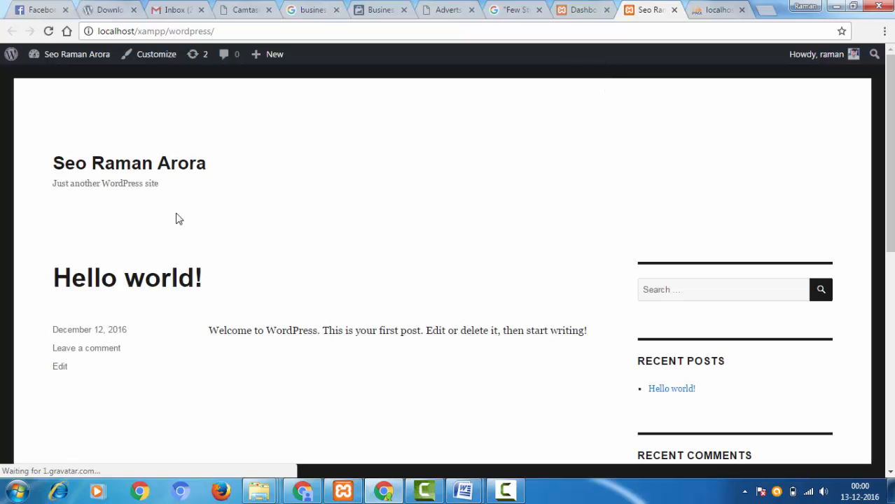
pyautogui.scroll(-7, 428, 234)
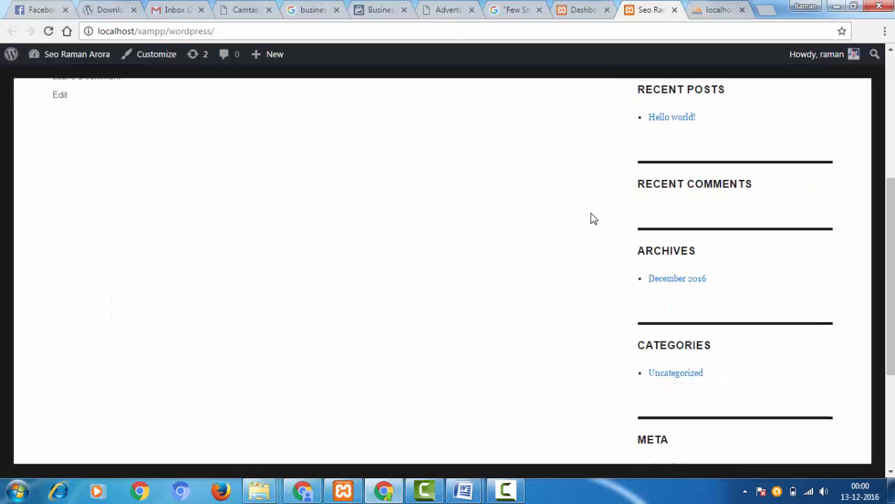
pyautogui.scroll(7, 296, 304)
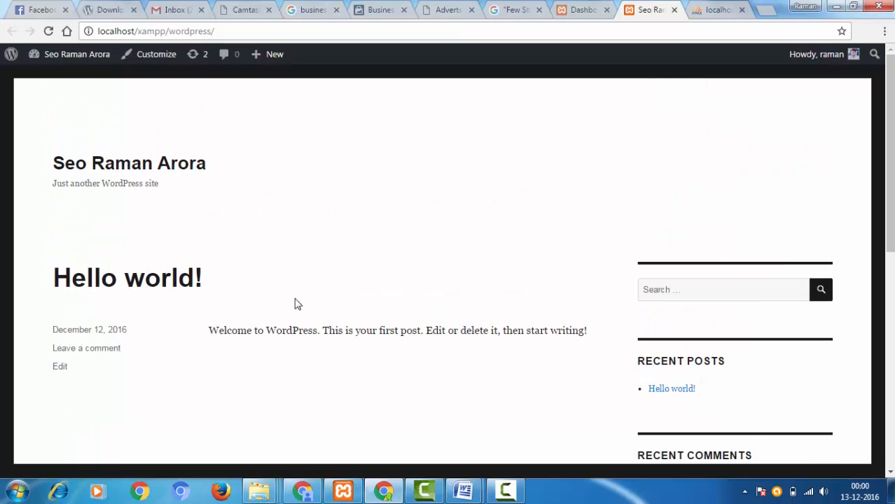
pyautogui.click(582, 10)
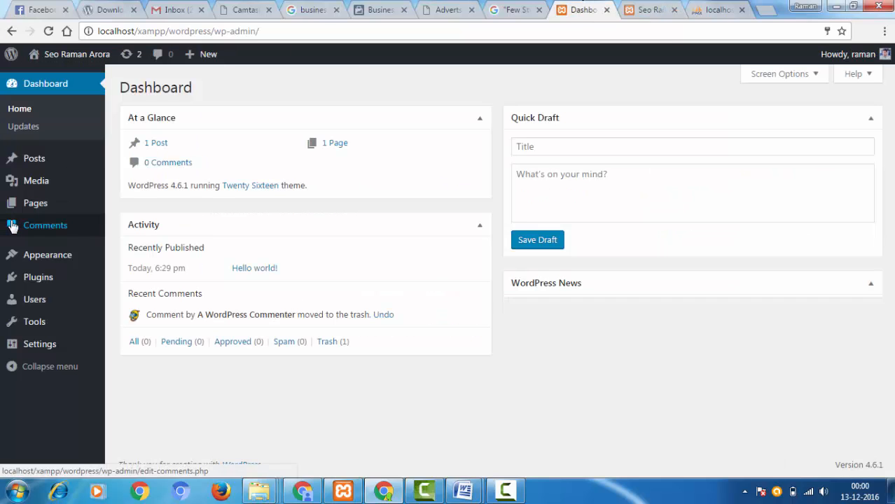
# - Open the installed themes list and go to the page for adding new themes
pyautogui.moveTo(31, 255)
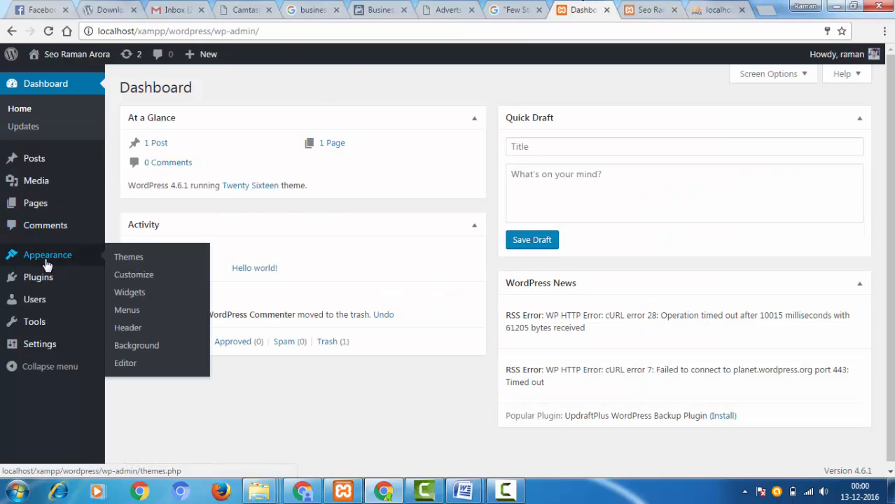
pyautogui.click(145, 258)
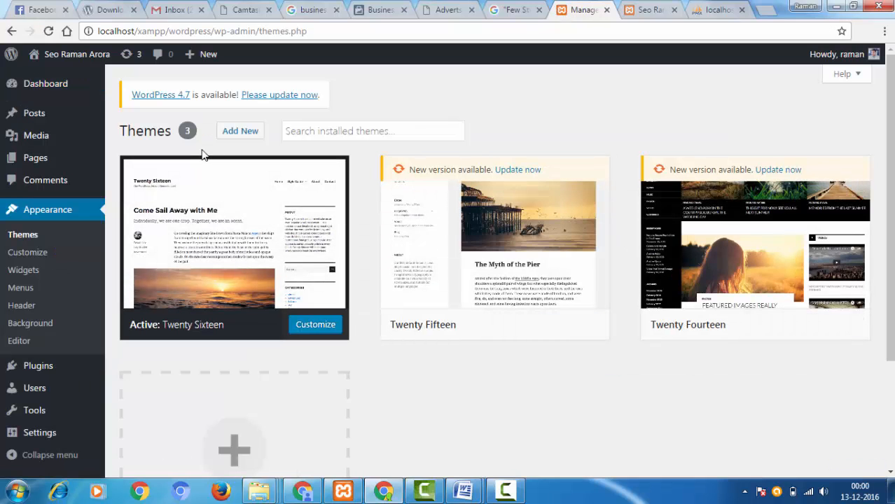
pyautogui.click(245, 131)
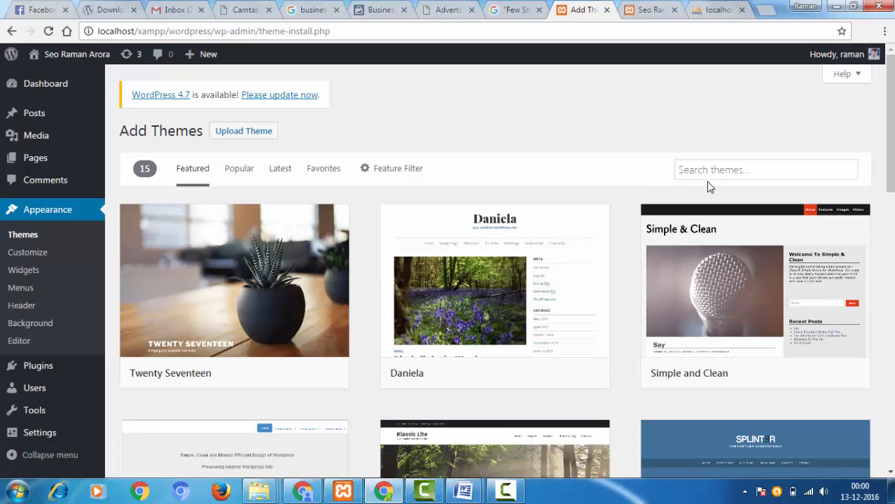
# - Look through the featured themes available for installation
pyautogui.scroll(-3, 554, 166)
pyautogui.scroll(-4, 554, 166)
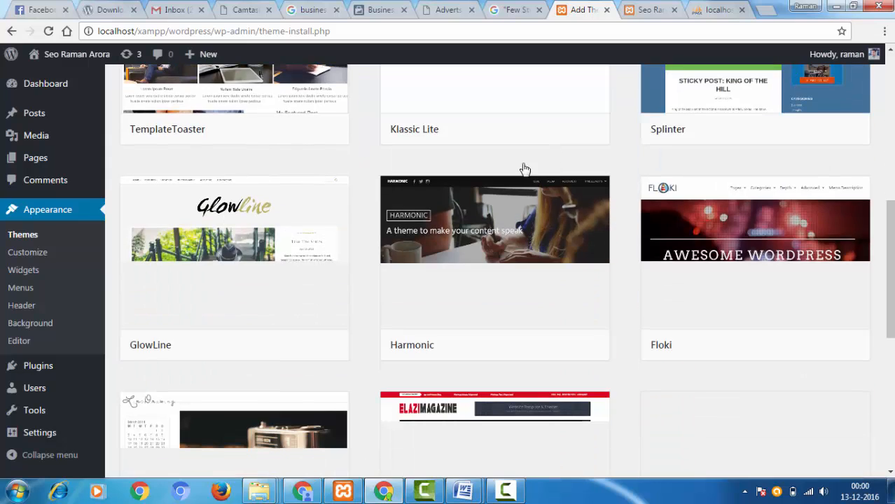
pyautogui.scroll(7, 490, 180)
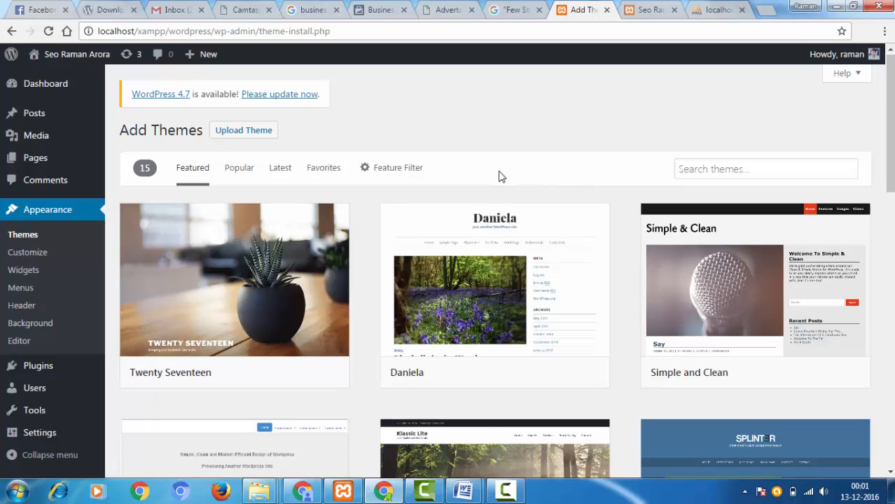
pyautogui.scroll(-5, 620, 234)
pyautogui.scroll(-2, 619, 234)
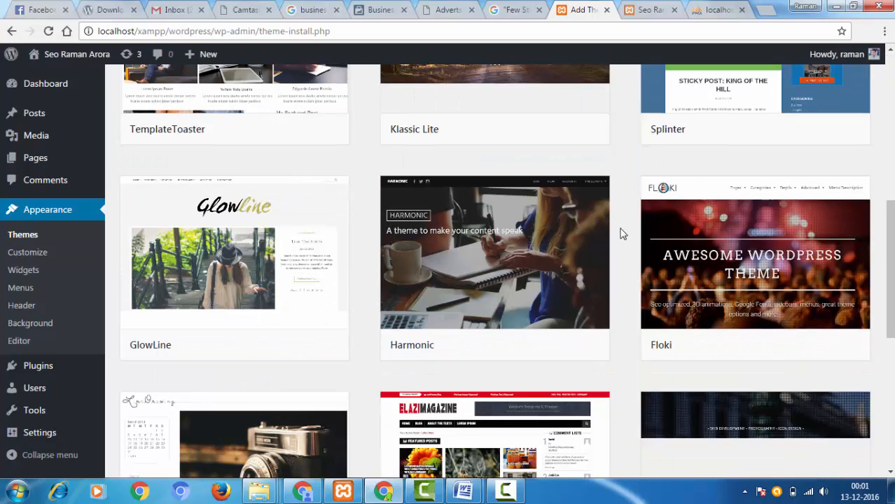
pyautogui.scroll(-3, 619, 234)
pyautogui.scroll(5, 621, 234)
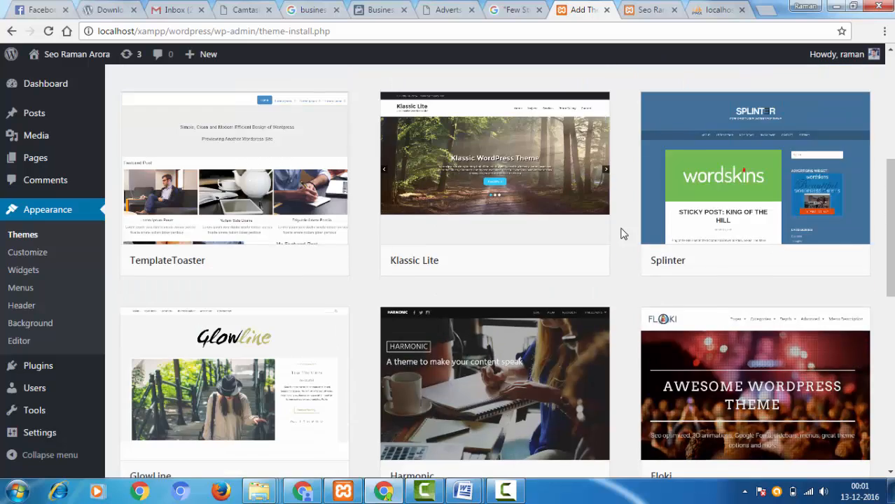
pyautogui.scroll(-3, 621, 234)
pyautogui.scroll(2, 617, 233)
pyautogui.scroll(5, 610, 230)
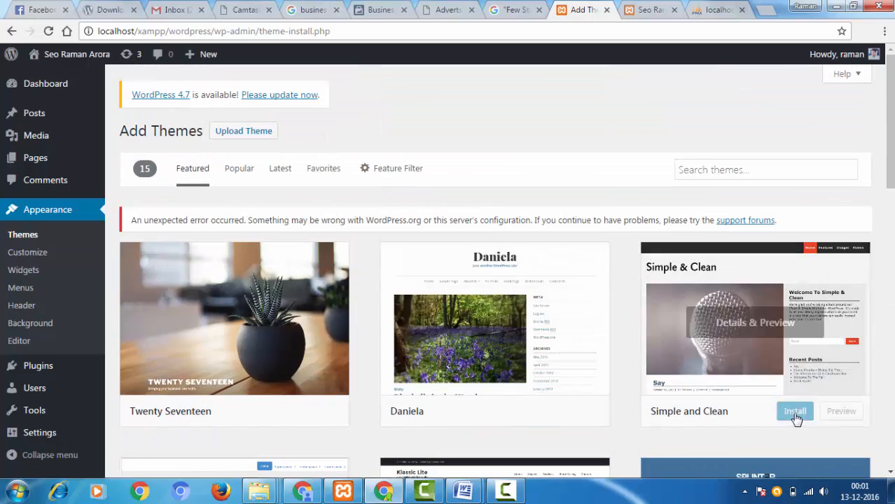
# - Try to install the Simple and Clean theme and check its installation status
pyautogui.click(795, 413)
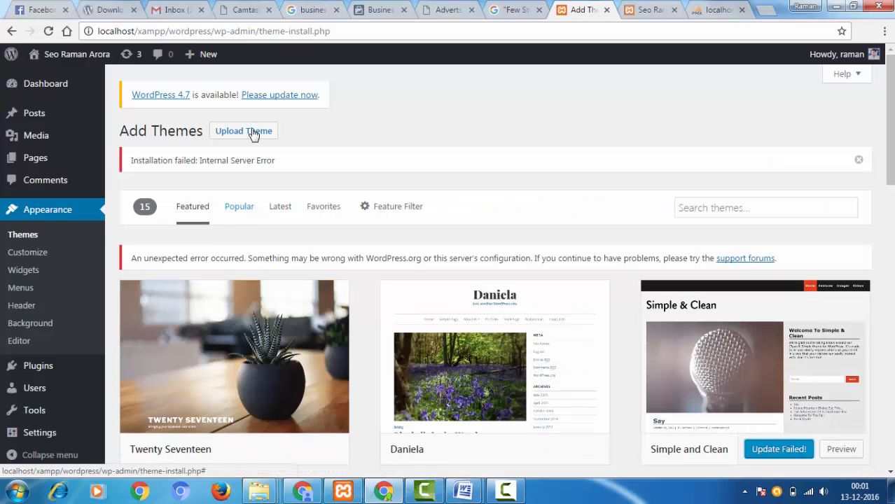
pyautogui.scroll(-1, 520, 146)
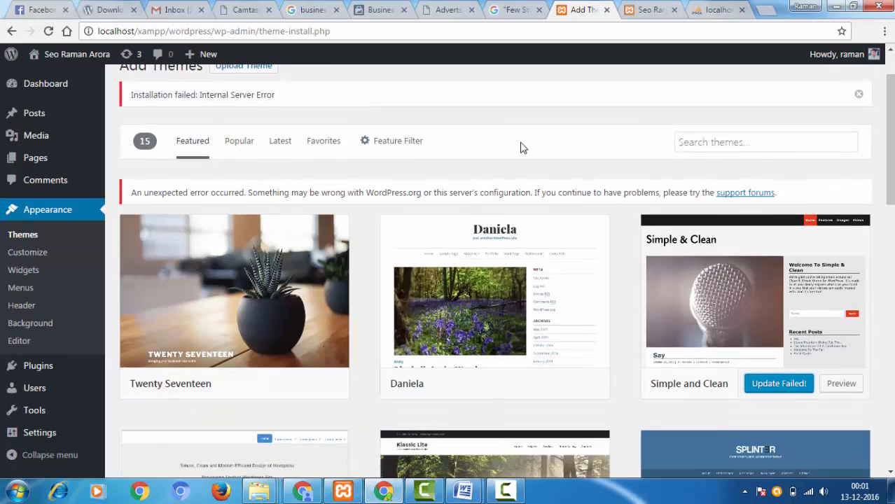
pyautogui.scroll(-2, 605, 152)
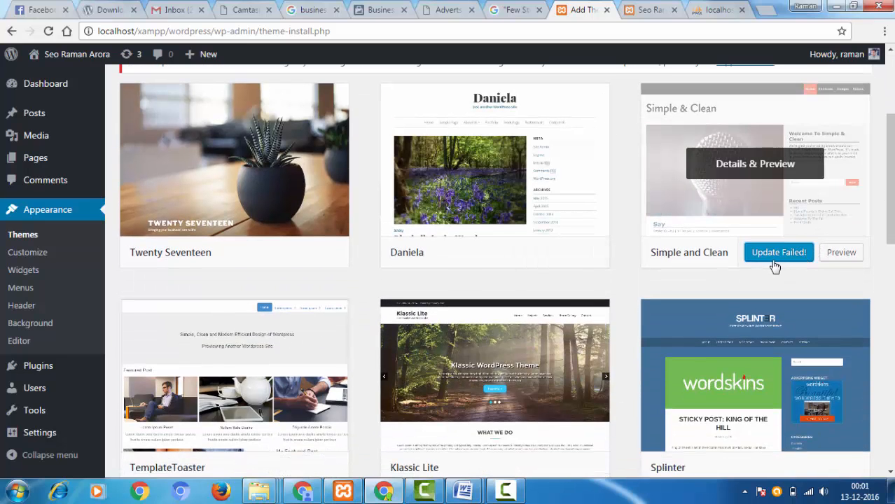
pyautogui.scroll(3, 231, 175)
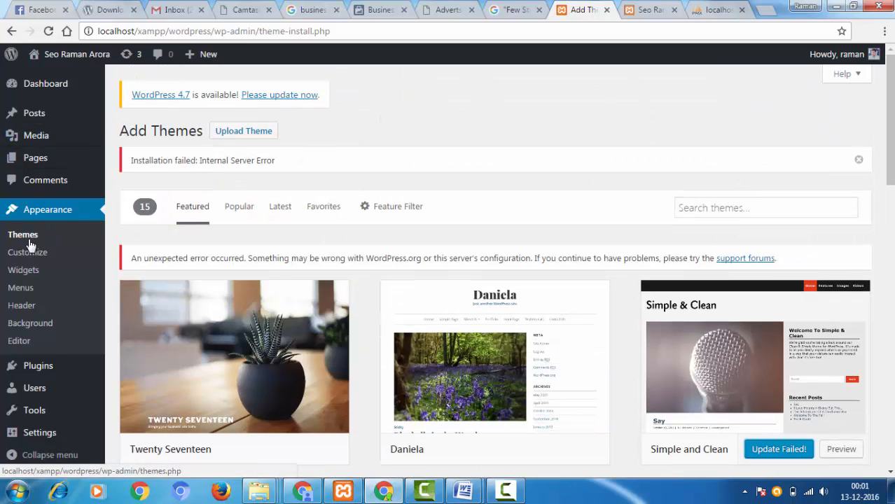
# - Return to the installed themes and activate the Twenty Fourteen theme
pyautogui.click(27, 241)
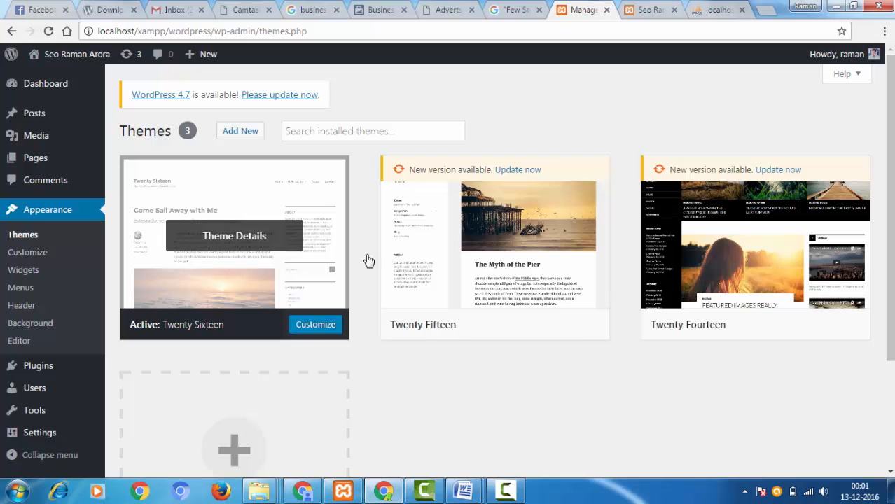
pyautogui.scroll(-2, 640, 296)
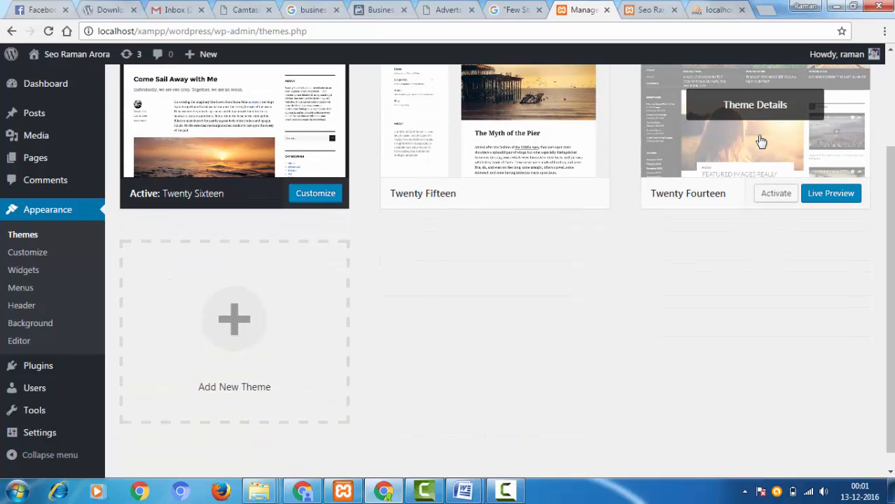
pyautogui.click(776, 194)
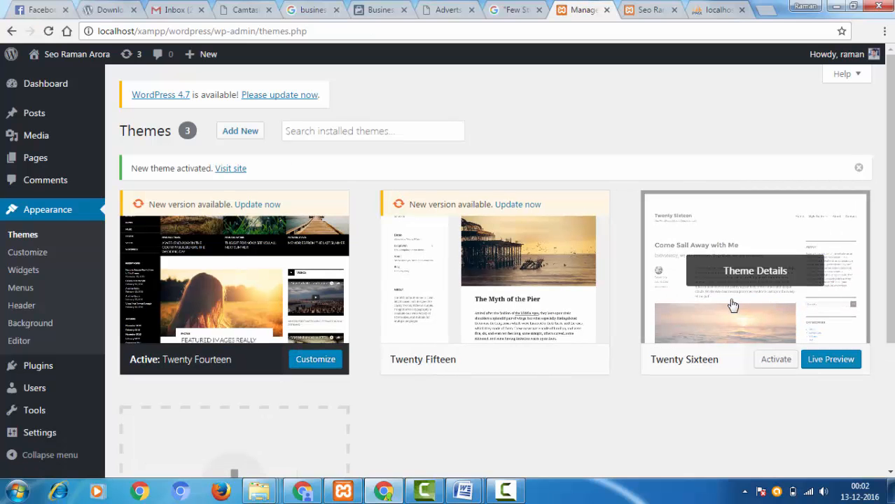
# - Open the site with the new theme in a separate tab, close the old site tab, and examine the Hello world! post
pyautogui.rightClick(218, 172)
pyautogui.click(264, 181)
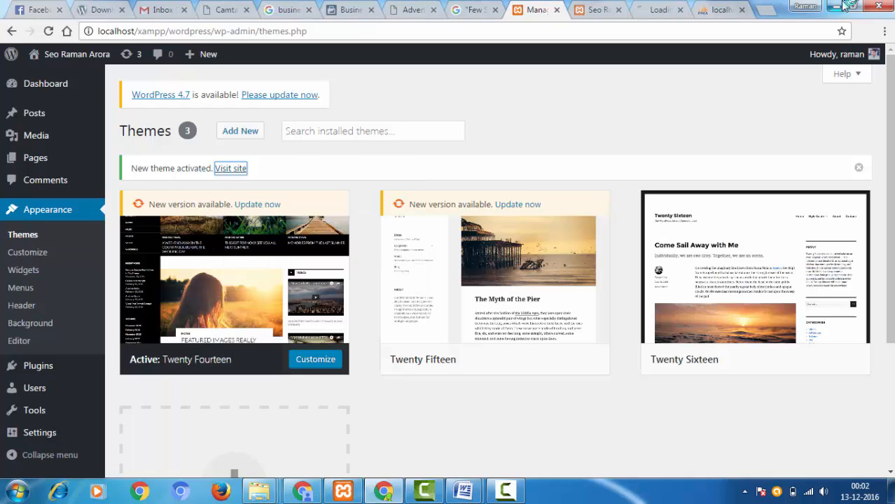
pyautogui.click(594, 9)
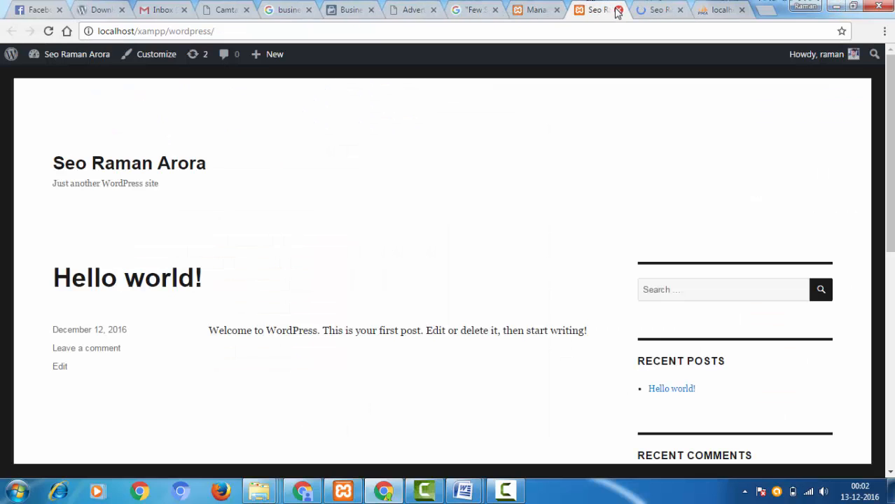
pyautogui.click(618, 10)
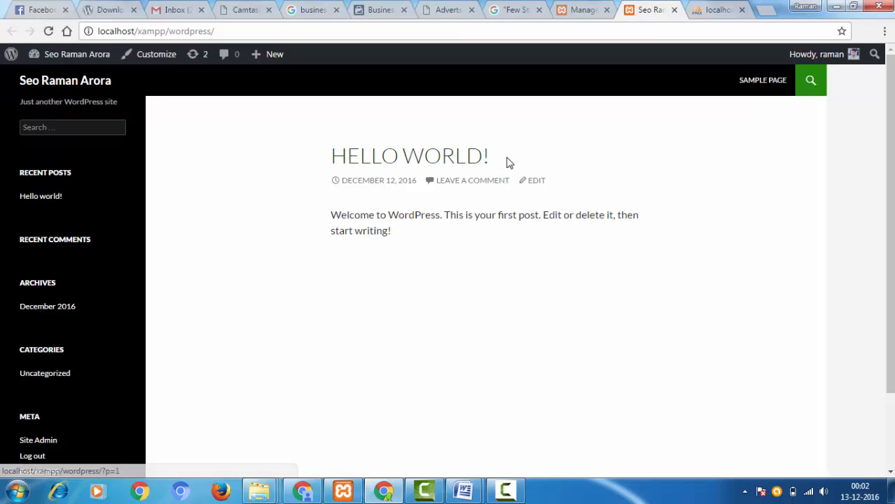
pyautogui.moveTo(490, 155); pyautogui.dragTo(295, 146)
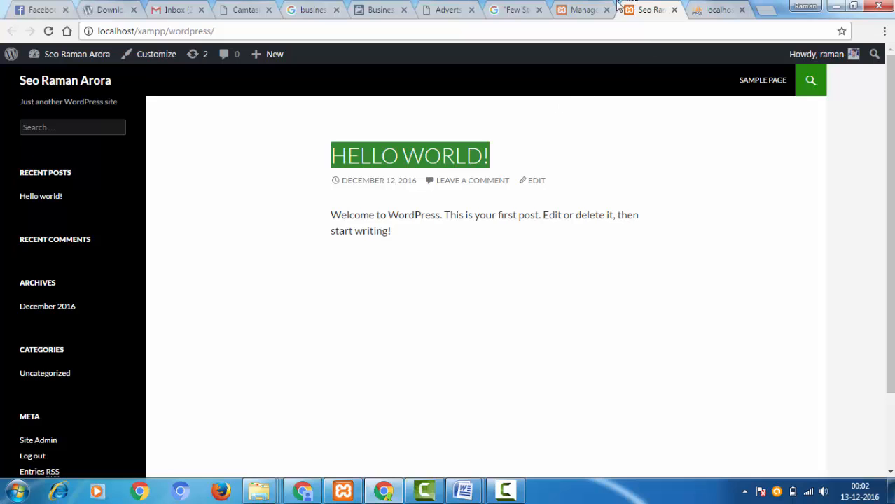
# - Return to the theme management page and open the form for uploading a new theme as a .zip file
pyautogui.click(575, 6)
pyautogui.scroll(-3, 294, 232)
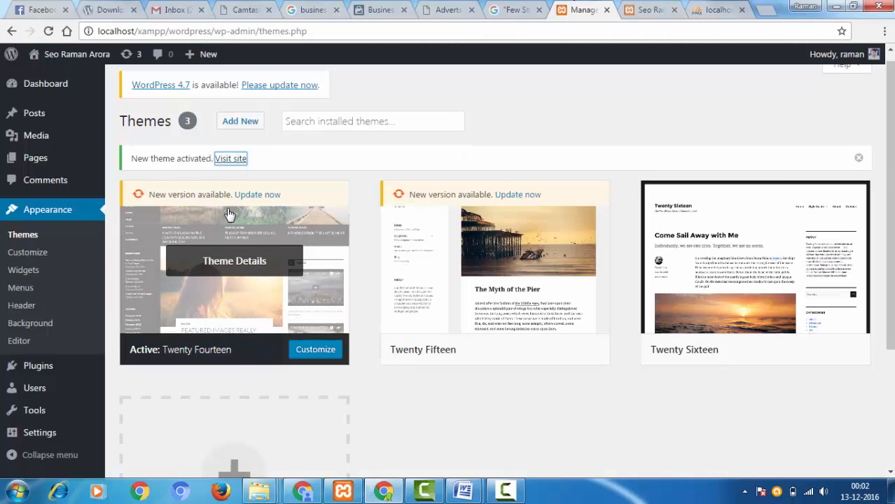
pyautogui.scroll(3, 472, 196)
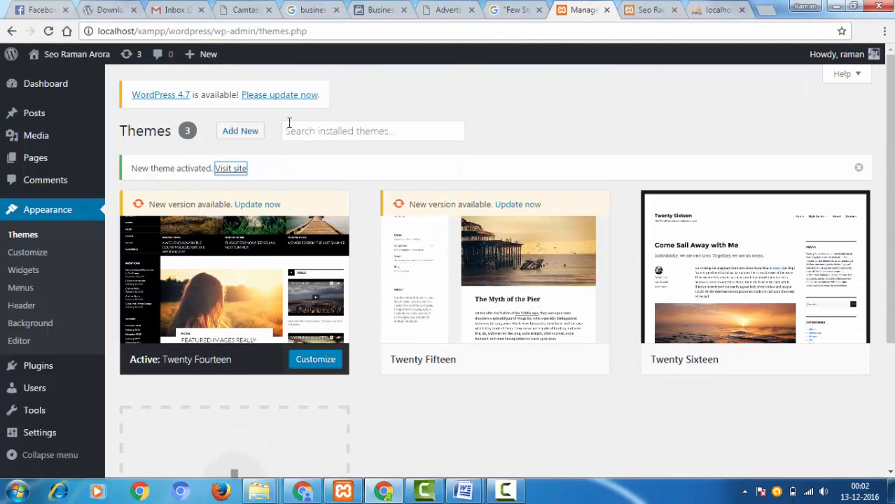
pyautogui.click(240, 130)
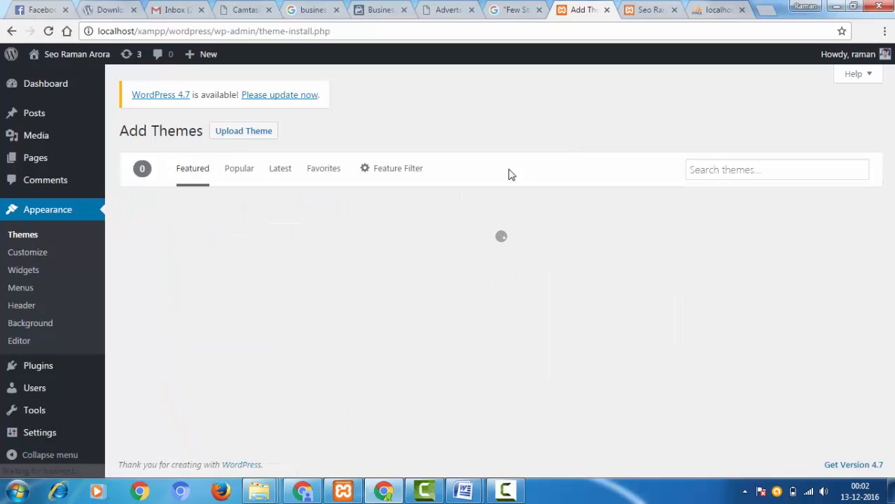
pyautogui.click(242, 134)
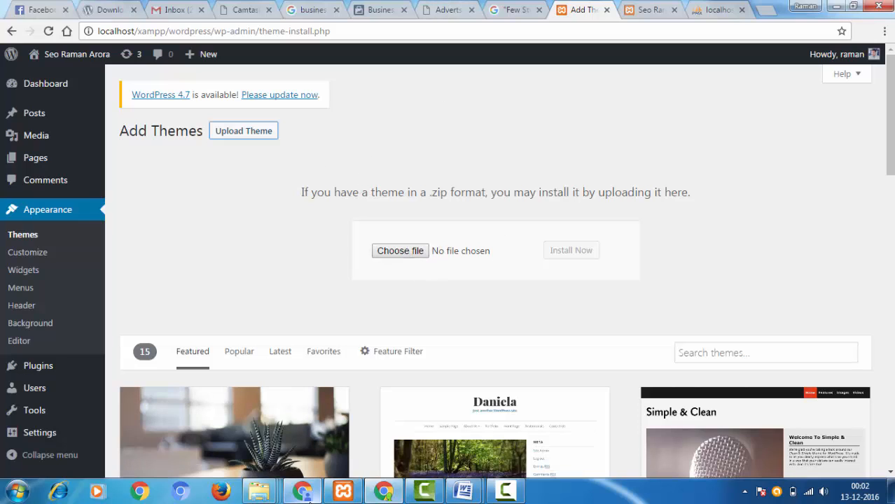
# - Switch to the other Chrome window, look through the SEO blog's home page and open its Themes link in a separate tab
pyautogui.click(304, 494)
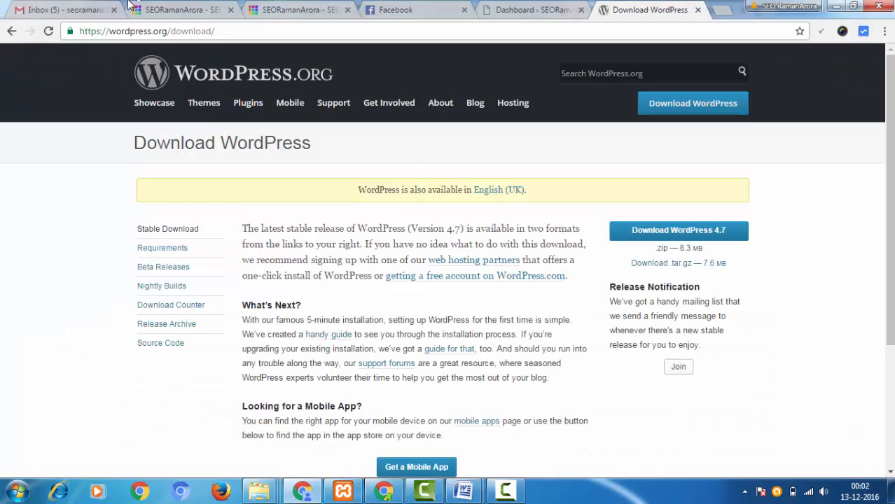
pyautogui.click(200, 7)
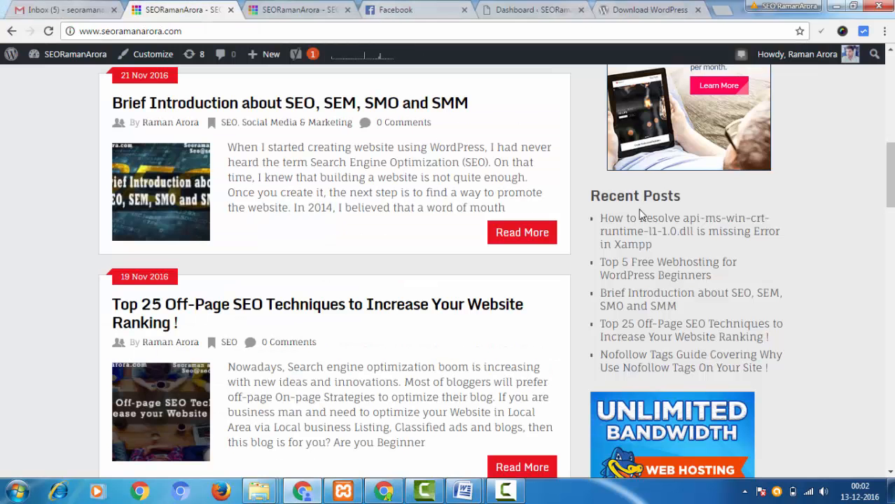
pyautogui.scroll(-6, 640, 215)
pyautogui.scroll(3, 380, 206)
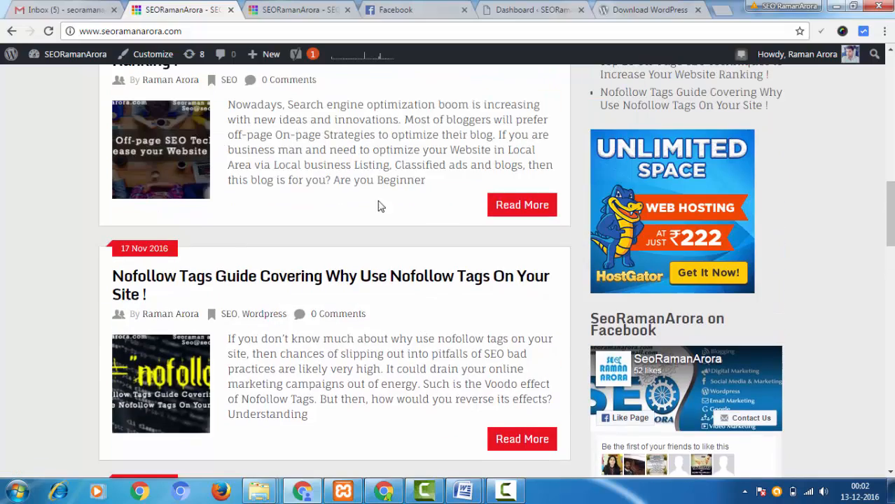
pyautogui.scroll(-8, 274, 192)
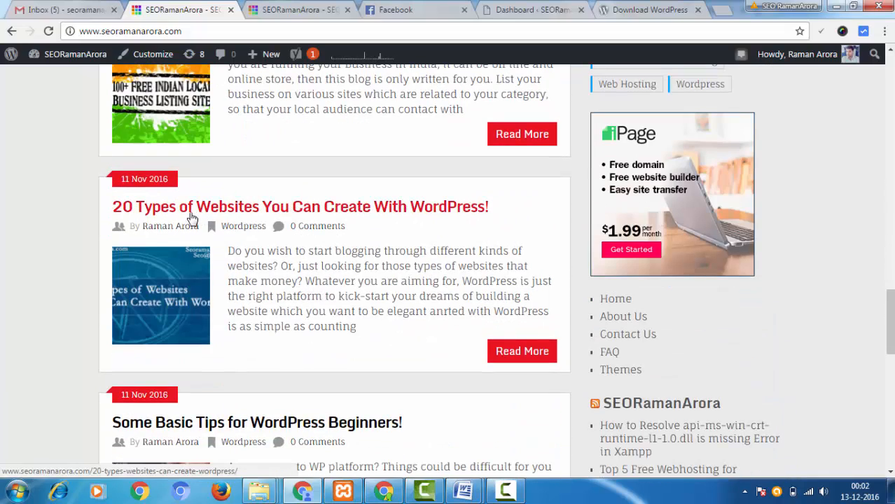
pyautogui.scroll(-8, 543, 236)
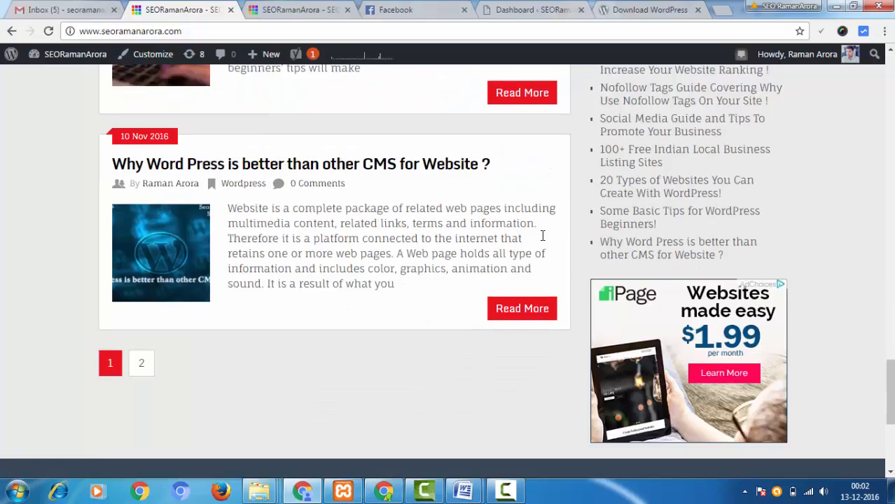
pyautogui.scroll(6, 562, 240)
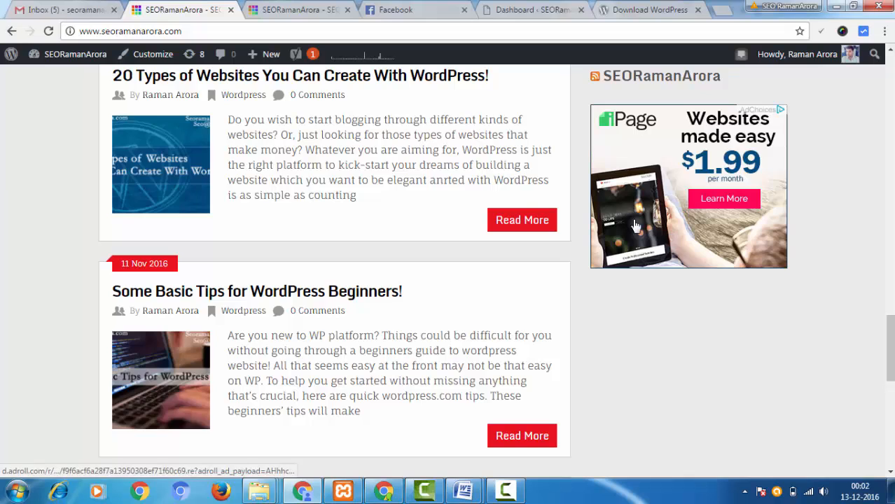
pyautogui.scroll(3, 631, 223)
pyautogui.middleClick(621, 240)
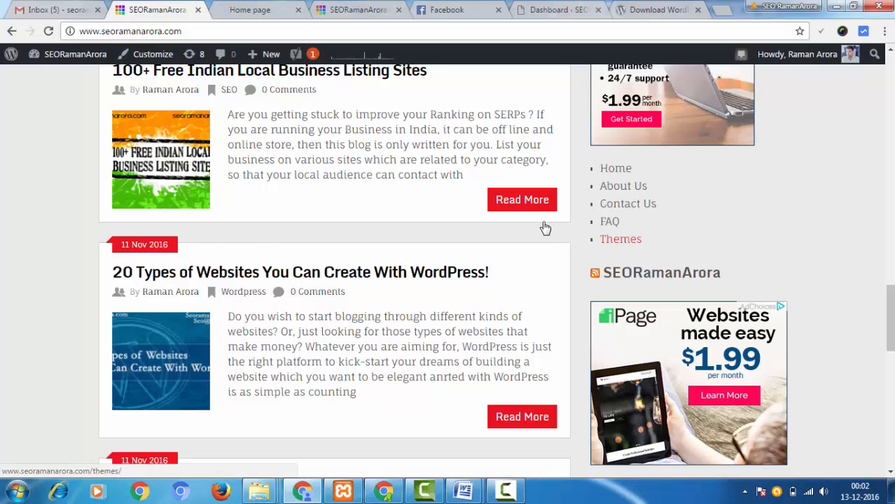
# - Look through the PrestaShop, website and Joomla template sections of the online template shop and preview a website template
pyautogui.click(245, 10)
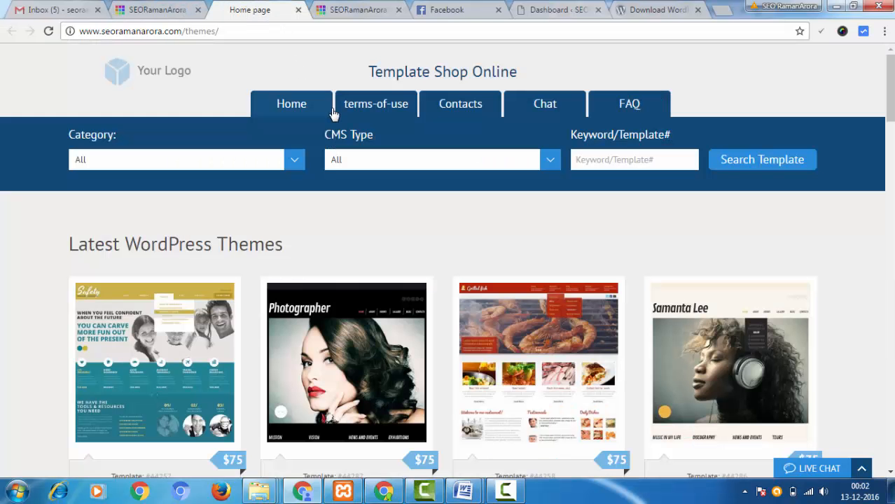
pyautogui.scroll(-10, 385, 126)
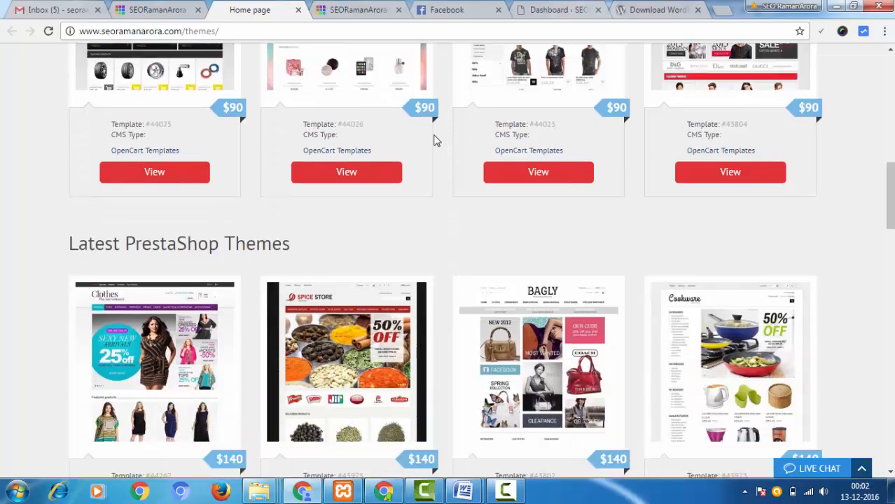
pyautogui.scroll(-11, 434, 140)
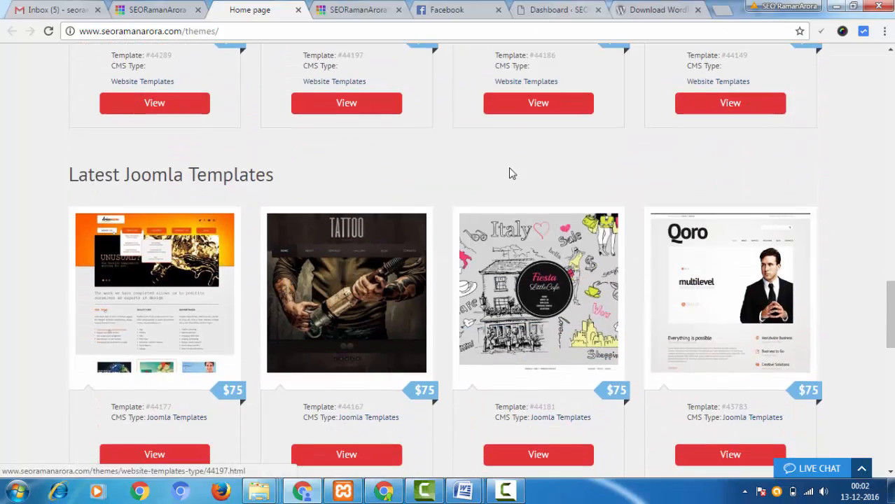
pyautogui.scroll(3, 517, 136)
pyautogui.moveTo(567, 124)
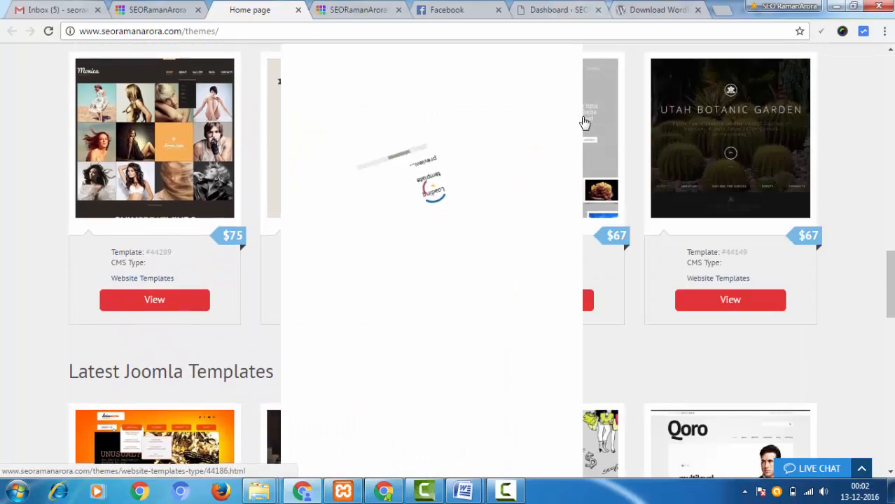
pyautogui.scroll(4, 393, 154)
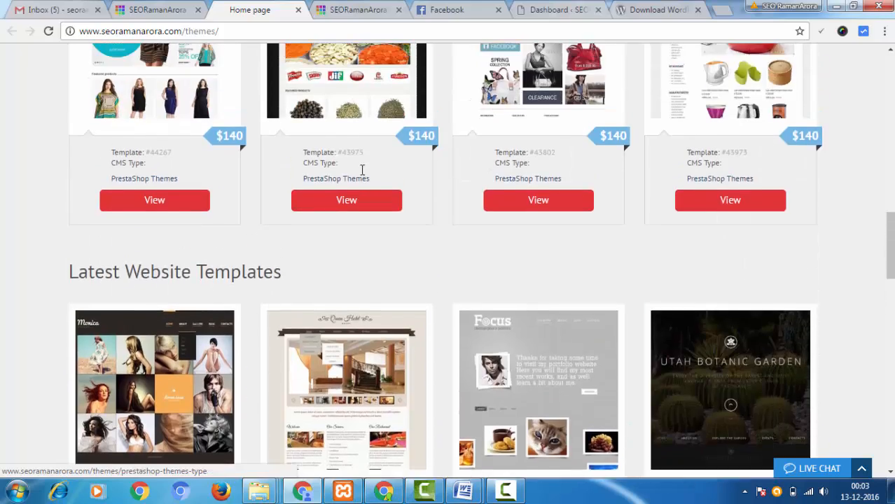
# - Return to the template shop's search area and look through the Category and CMS Type options and the keyword field
pyautogui.scroll(12, 362, 171)
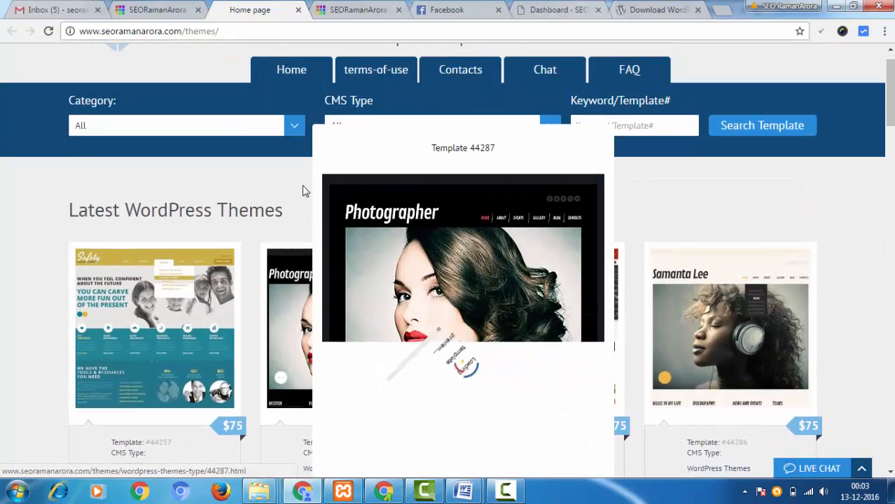
pyautogui.scroll(1, 303, 190)
pyautogui.click(293, 167)
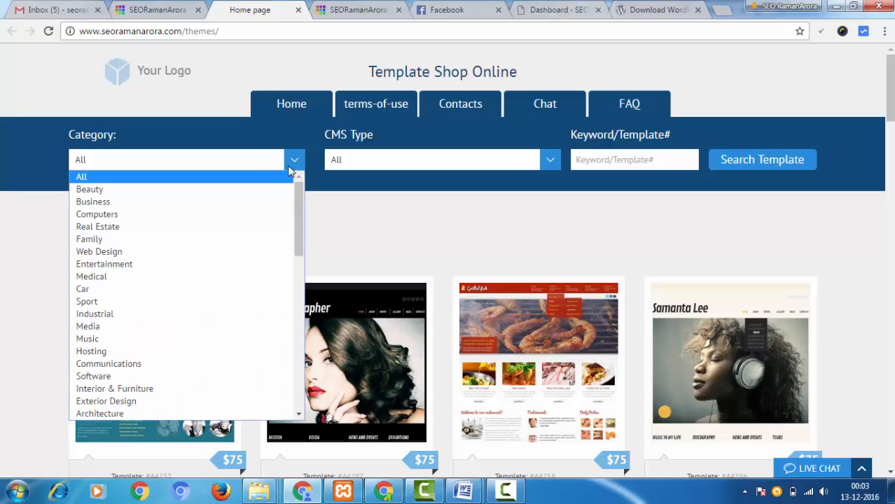
pyautogui.scroll(-7, 271, 250)
pyautogui.click(403, 159)
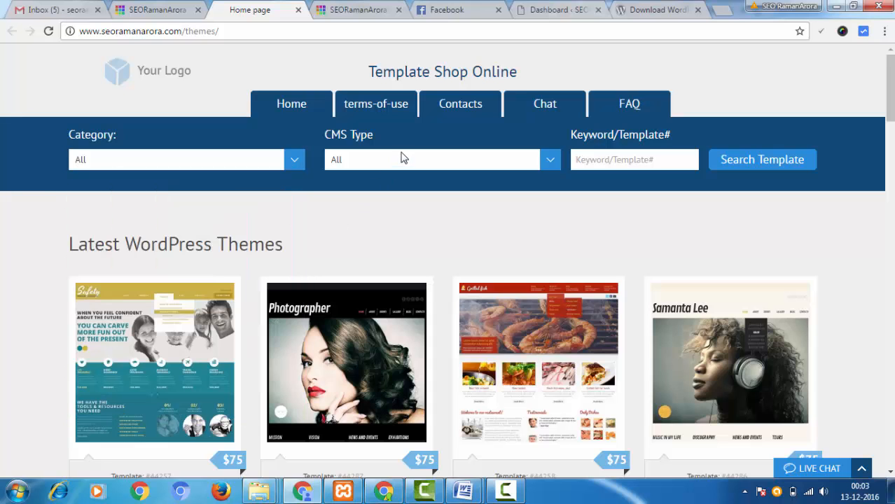
pyautogui.click(403, 159)
pyautogui.scroll(-7, 409, 224)
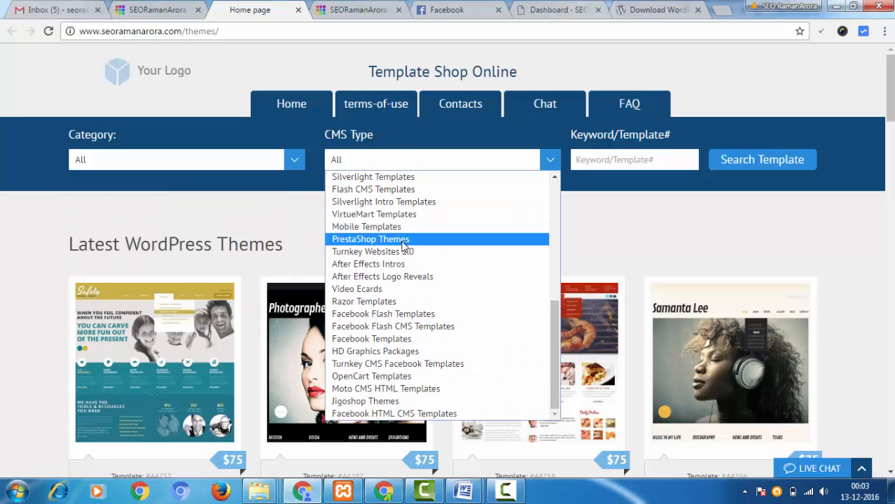
pyautogui.click(616, 159)
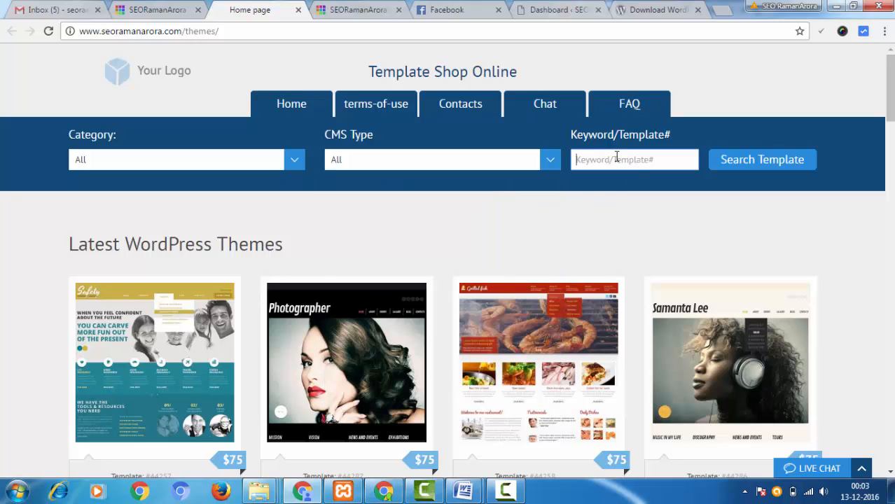
# - Look through the shop's WordPress, OpenCart, PrestaShop, website and Joomla template sections down to the testimonials
pyautogui.scroll(-4, 723, 172)
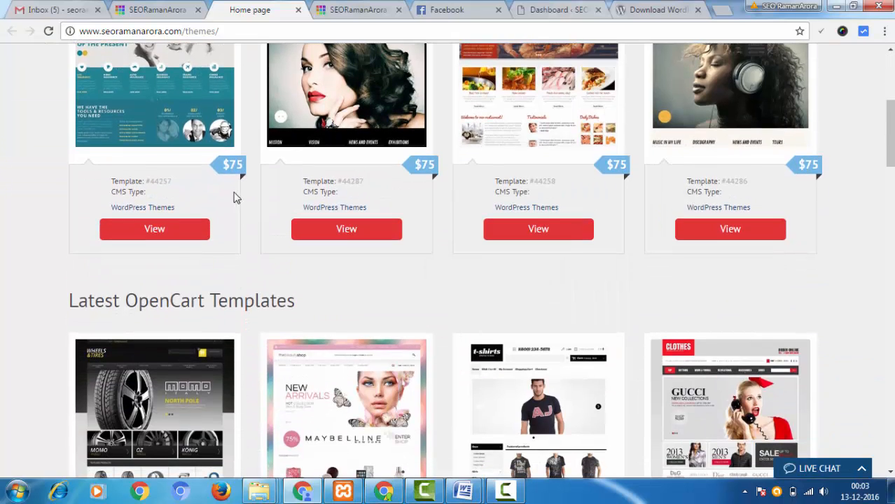
pyautogui.scroll(1, 259, 219)
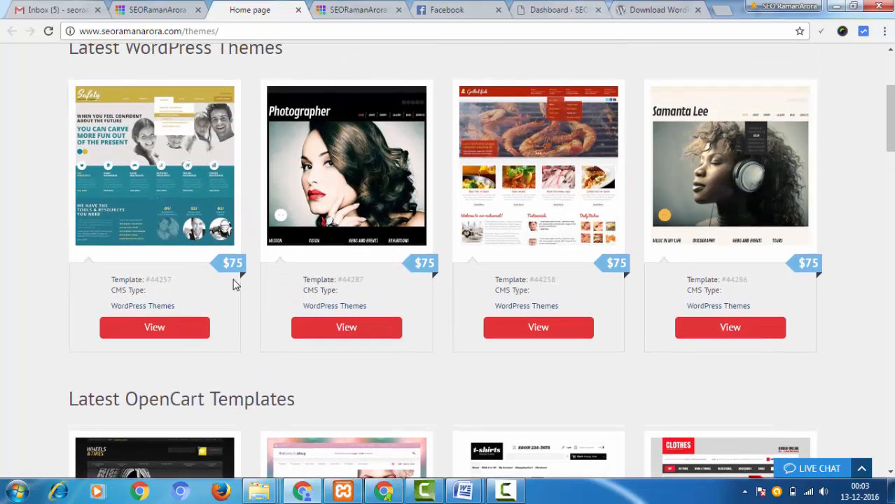
pyautogui.scroll(-3, 256, 285)
pyautogui.scroll(-3, 508, 193)
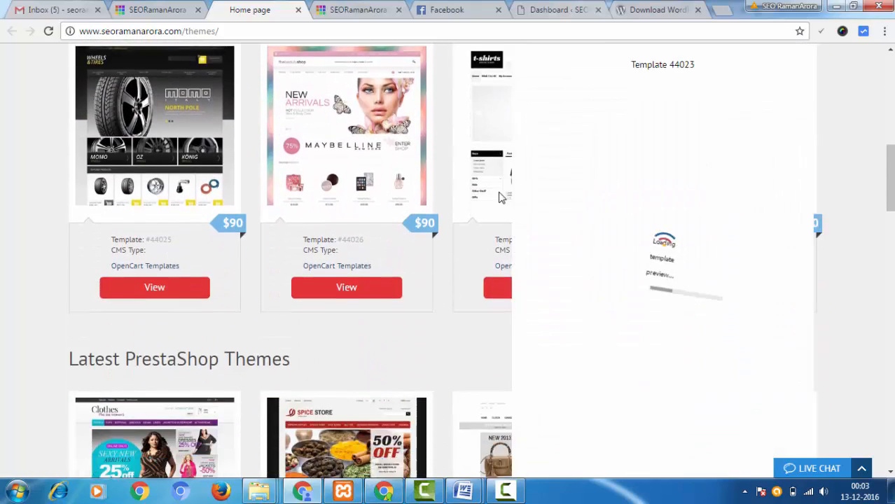
pyautogui.scroll(-3, 466, 203)
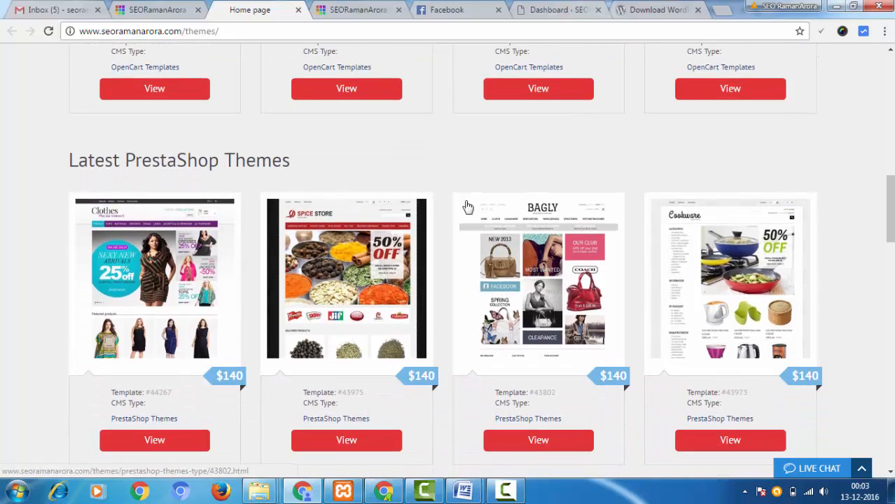
pyautogui.scroll(-3, 468, 207)
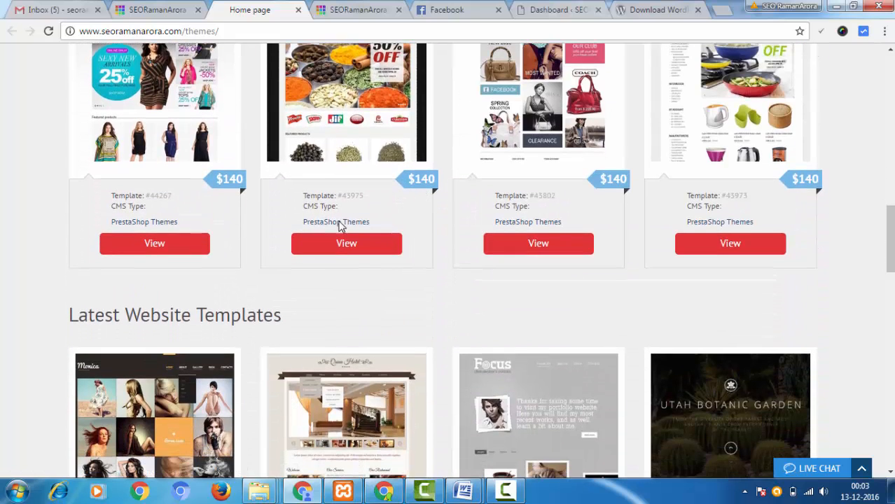
pyautogui.scroll(-8, 340, 225)
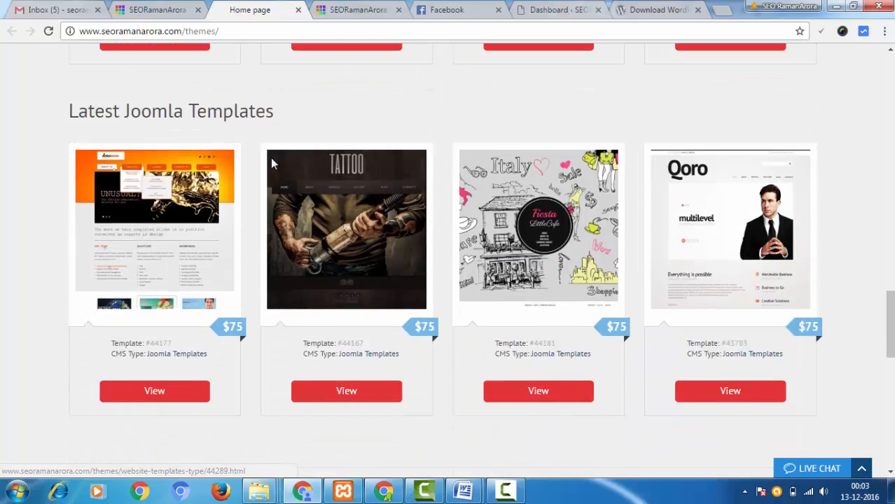
pyautogui.scroll(-1, 272, 163)
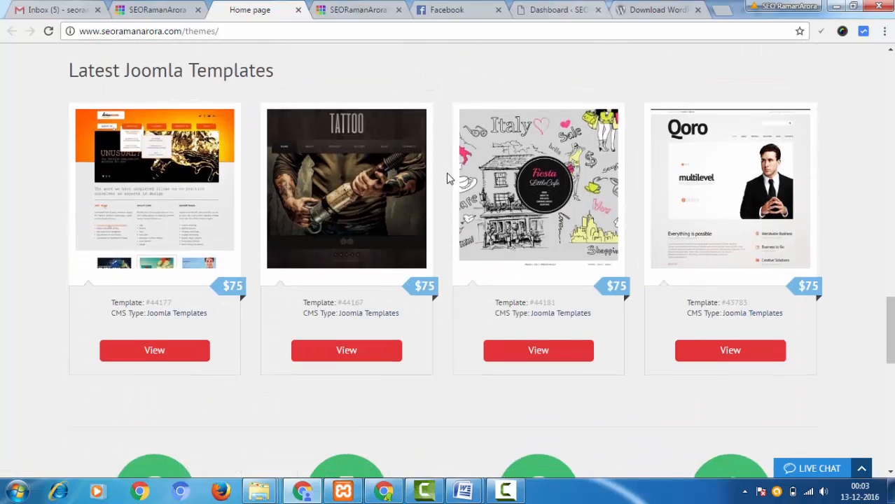
pyautogui.scroll(-8, 447, 178)
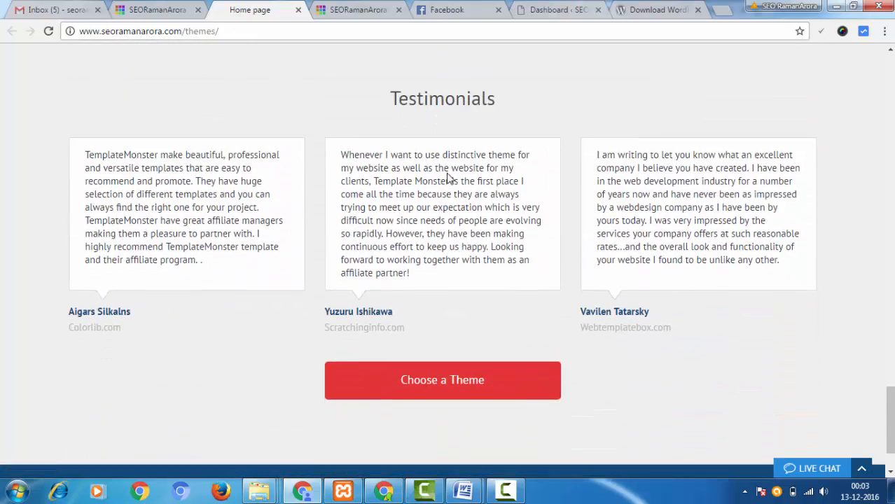
pyautogui.scroll(20, 447, 179)
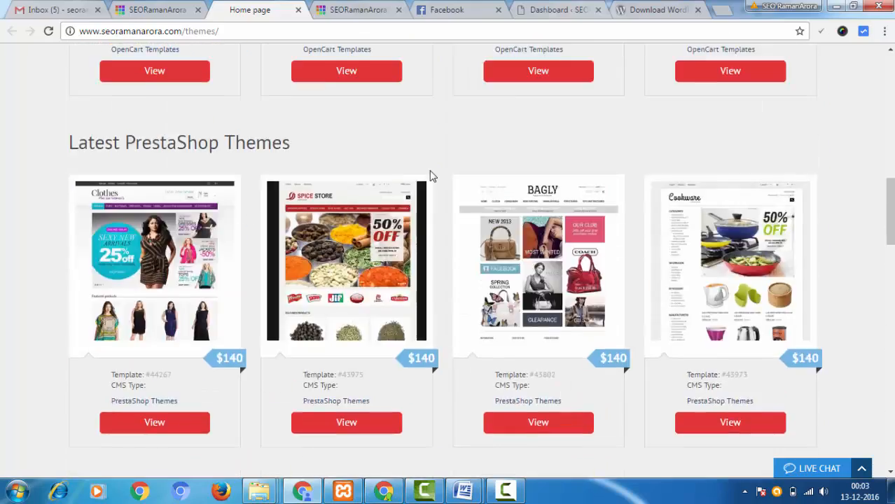
pyautogui.scroll(12, 432, 176)
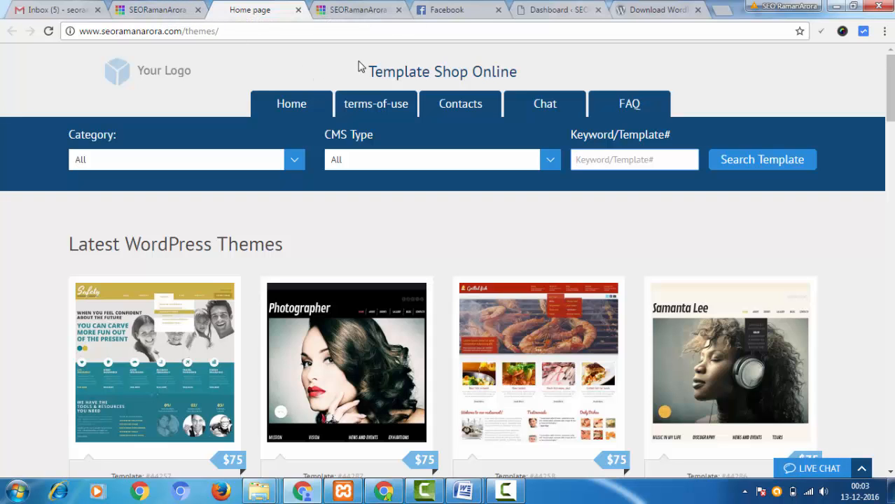
# - Switch to the SEO blog, highlight the excerpt of the Indian local business listing post and point out the site's address
pyautogui.click(145, 7)
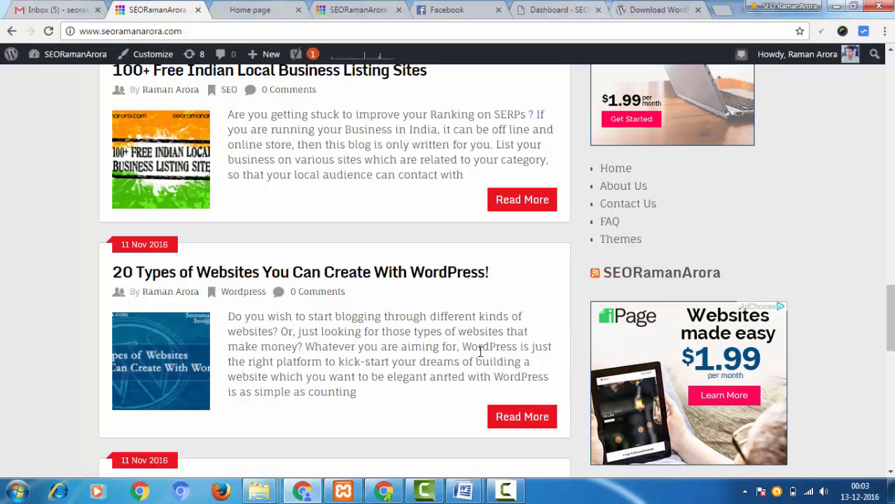
pyautogui.scroll(2, 280, 244)
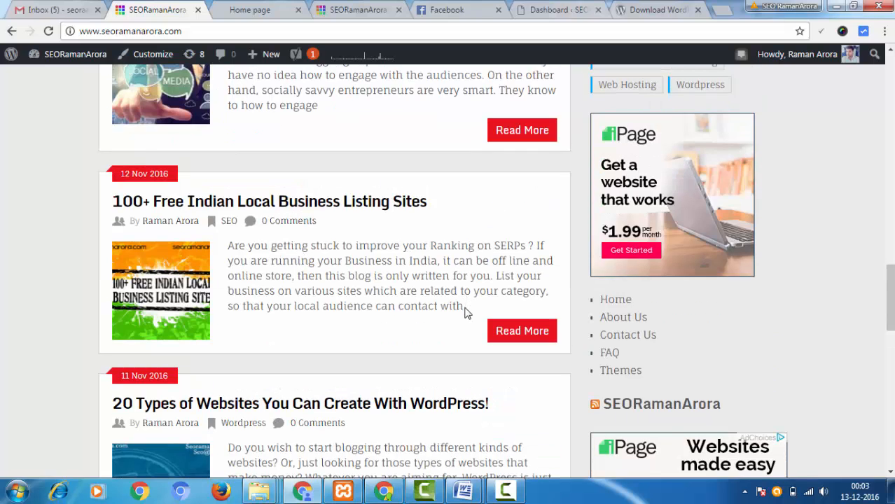
pyautogui.moveTo(465, 308); pyautogui.dragTo(232, 246)
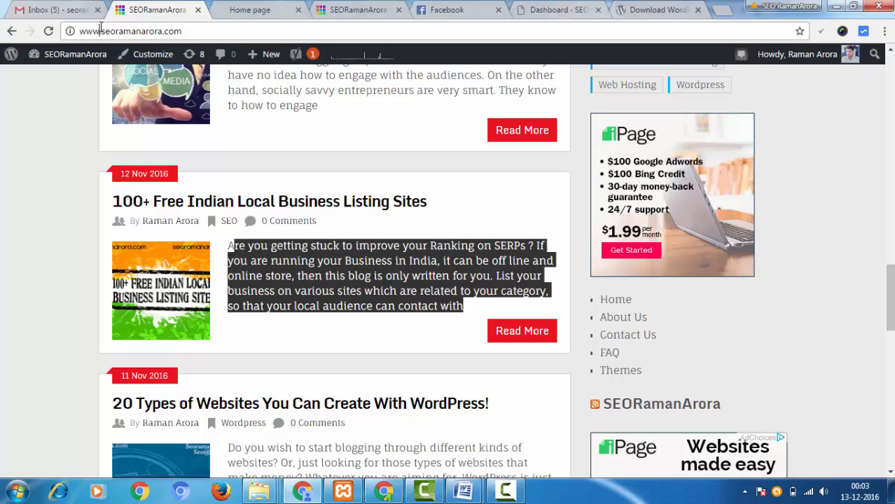
pyautogui.moveTo(177, 35); pyautogui.dragTo(214, 35)
pyautogui.click(213, 35)
pyautogui.click(58, 89)
# - Switch to the Gmail inbox, show the account details with the contact e-mail address highlighted, and bring up the screen recorder controls
pyautogui.click(44, 11)
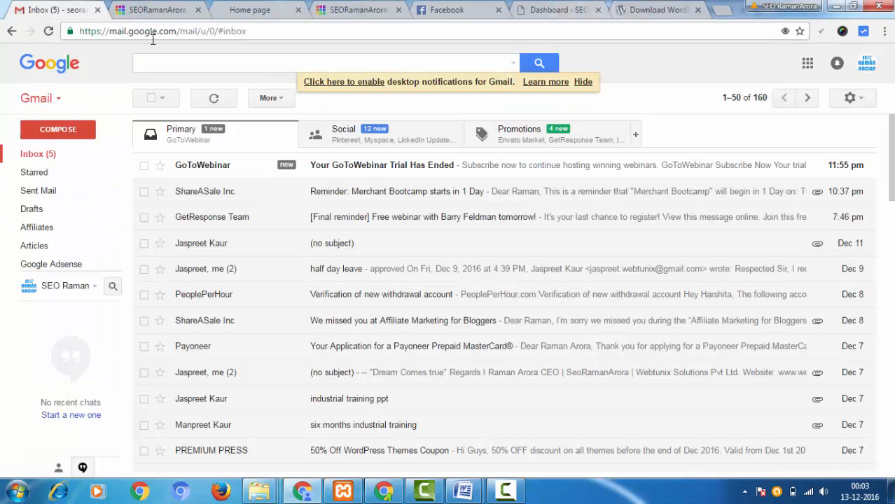
pyautogui.click(869, 63)
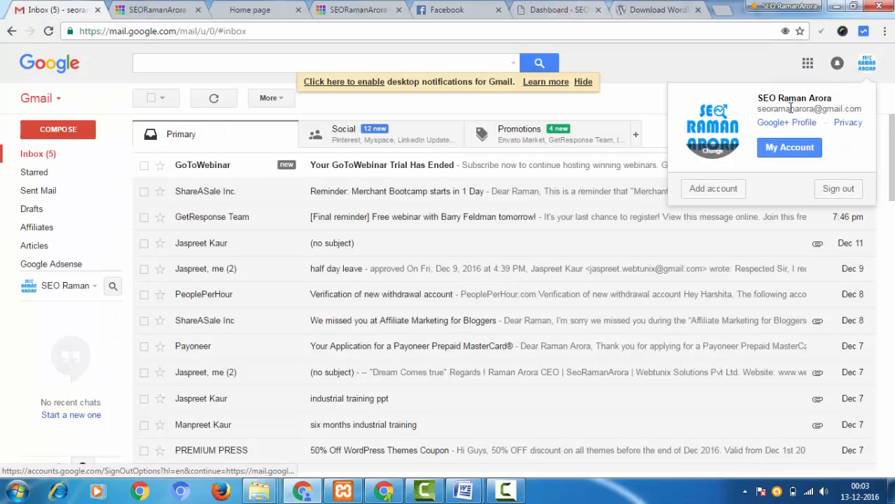
pyautogui.moveTo(758, 110); pyautogui.dragTo(805, 113)
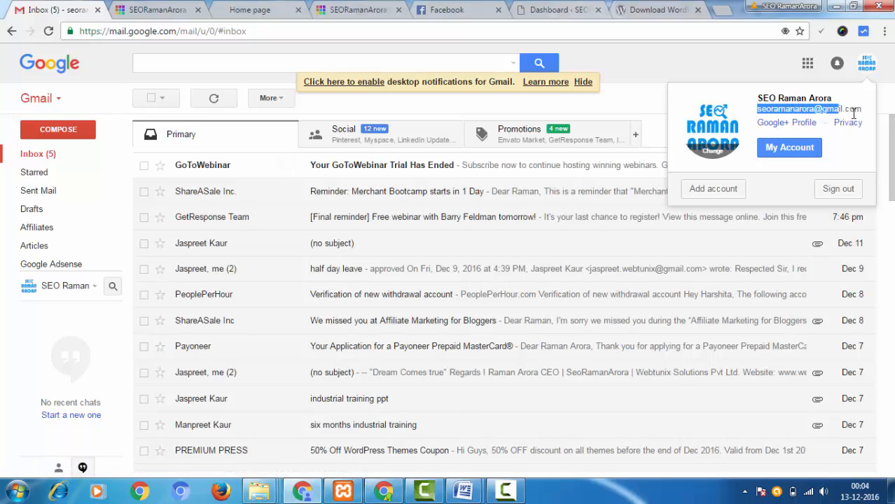
pyautogui.moveTo(865, 114)
pyautogui.mouseDown()
pyautogui.moveTo(866, 124)
pyautogui.moveTo(863, 110)
pyautogui.mouseUp()
pyautogui.click(647, 70)
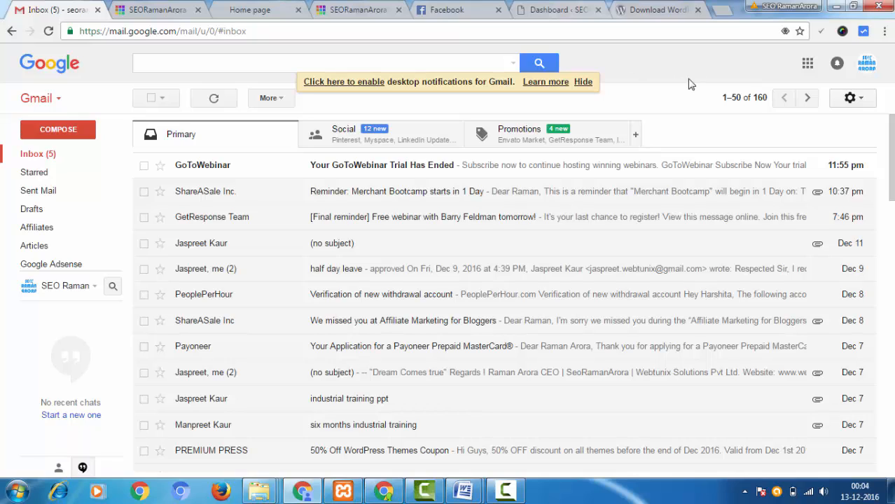
pyautogui.click(507, 489)
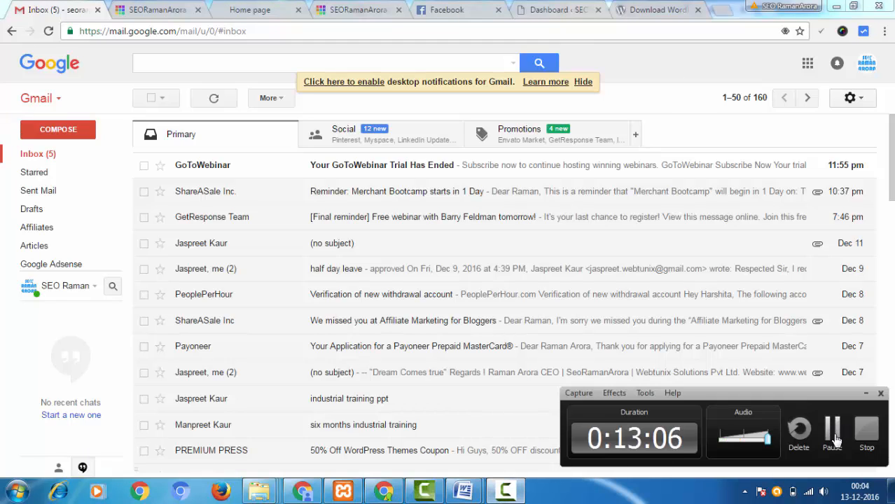